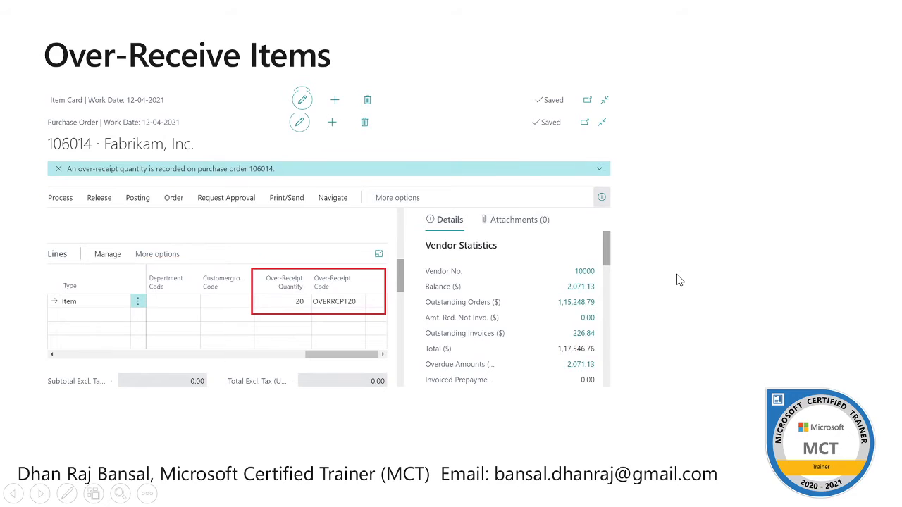
Step: End the slide show and go back to the Vendors list in Business Central
{"action": "left_click", "coordinate": [366, 286]}
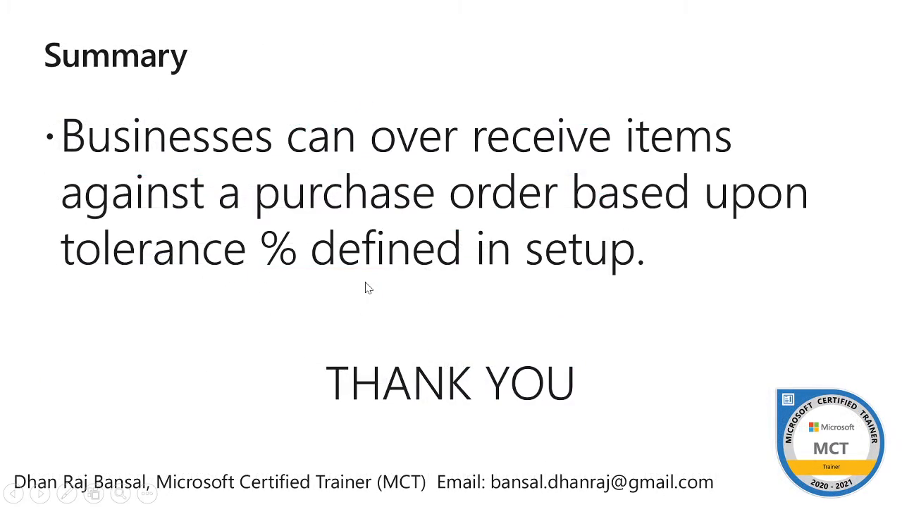
{"action": "key", "text": "Escape"}
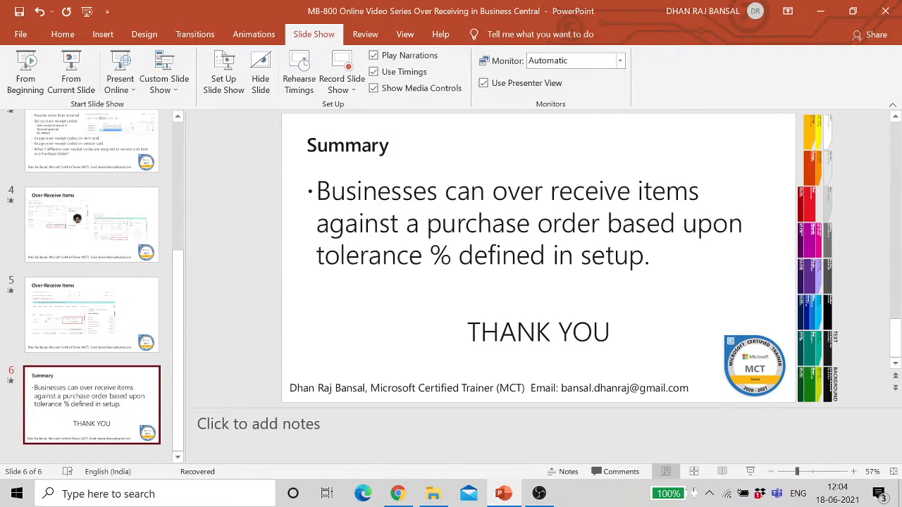
{"action": "left_click", "coordinate": [397, 494]}
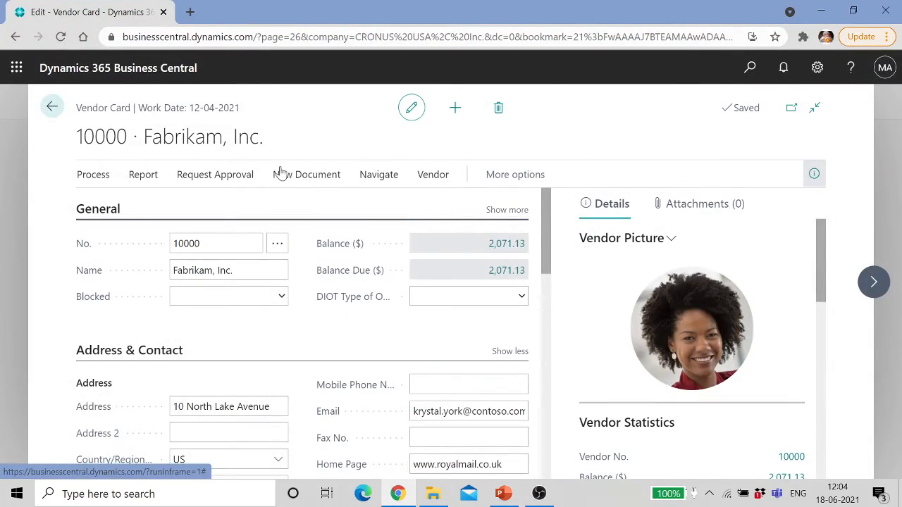
{"action": "right_click", "coordinate": [54, 110]}
{"action": "left_click", "coordinate": [247, 107]}
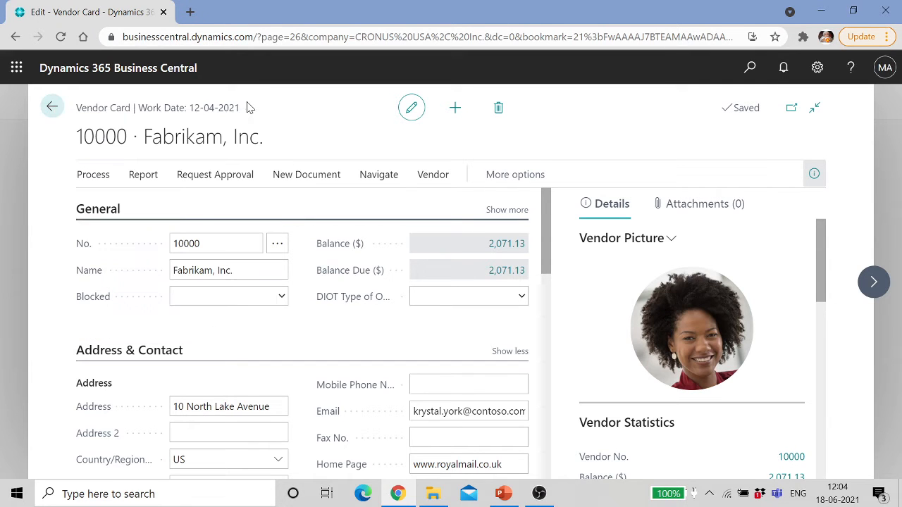
{"action": "left_click", "coordinate": [51, 106]}
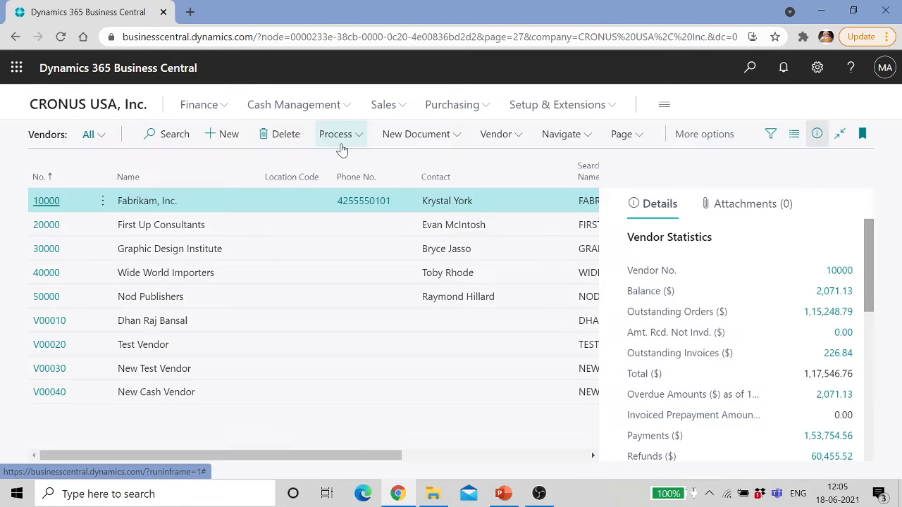
Step: Search Tell Me for 'over-r' and open the Over-Receipt Codes page
{"action": "left_click", "coordinate": [750, 68]}
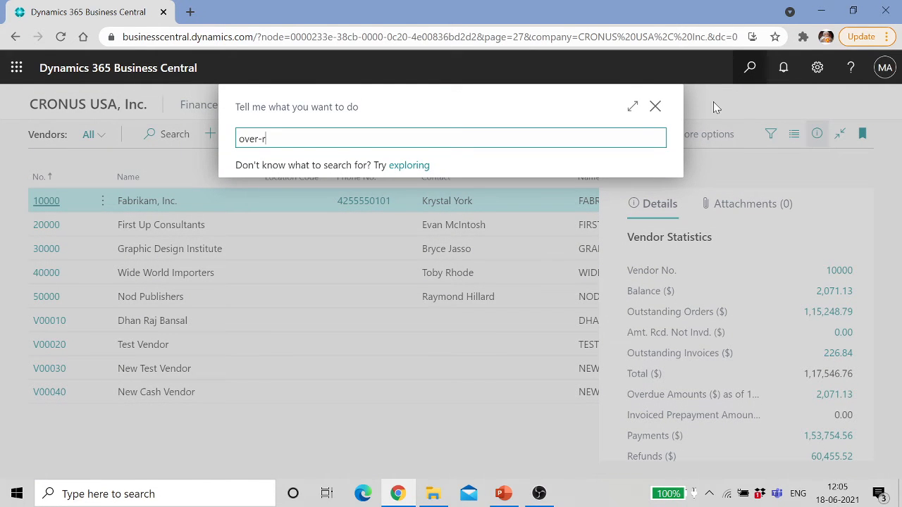
{"action": "type", "text": "over-r"}
{"action": "left_click", "coordinate": [346, 199]}
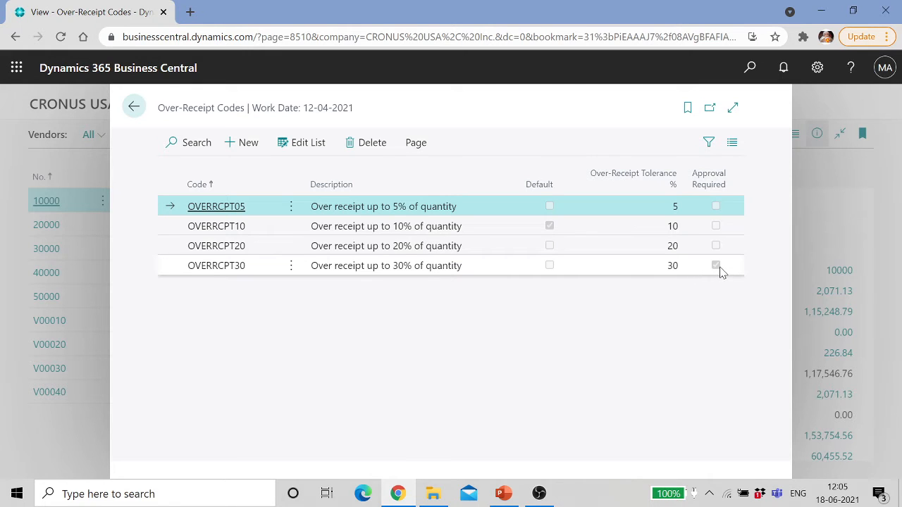
Step: Add code OVERRCPT100, 'Over receipt up to 100% of quantity', 100% tolerance, approval required
{"action": "left_click", "coordinate": [243, 143]}
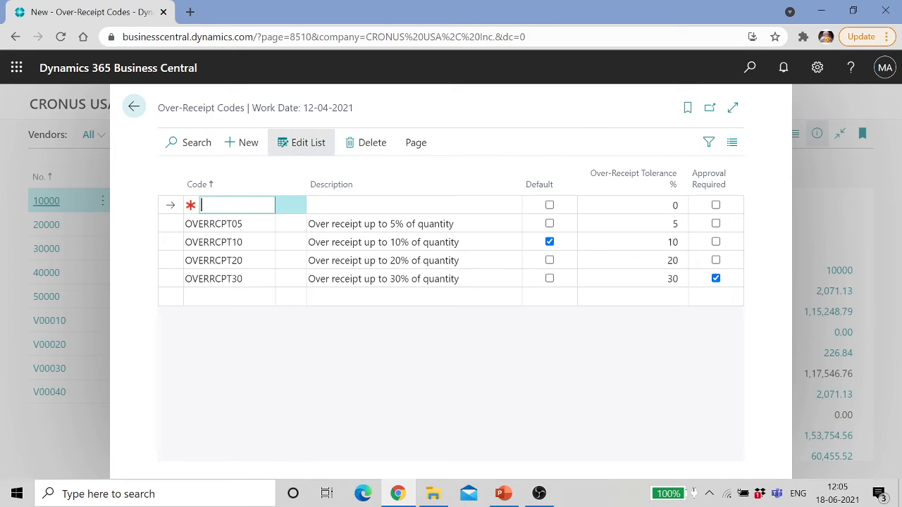
{"action": "key", "text": "Caps_Lock"}
{"action": "type", "text": "OV"}
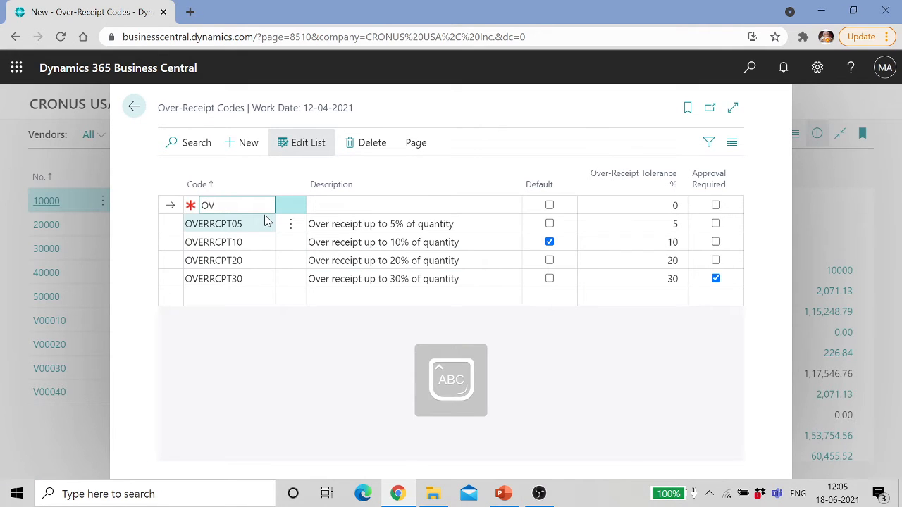
{"action": "type", "text": "ERRCPT10"}
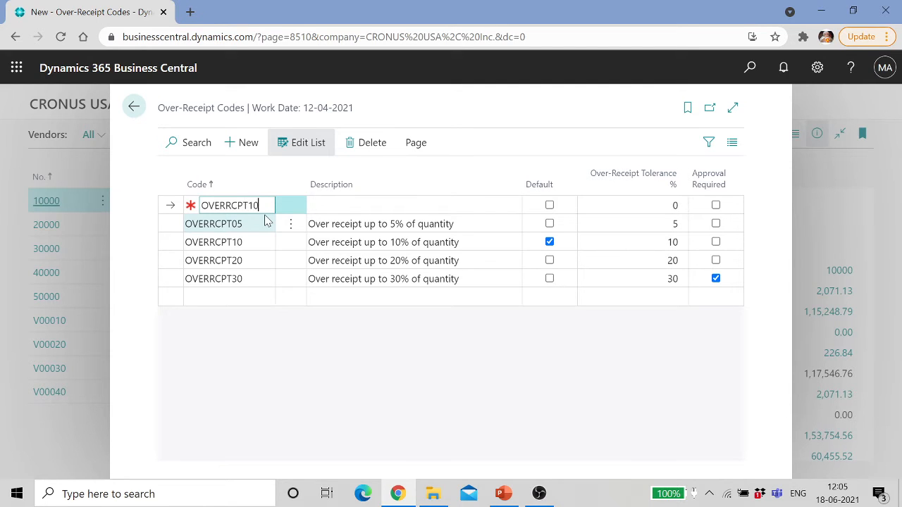
{"action": "type", "text": "0"}
{"action": "key", "text": "Tab"}
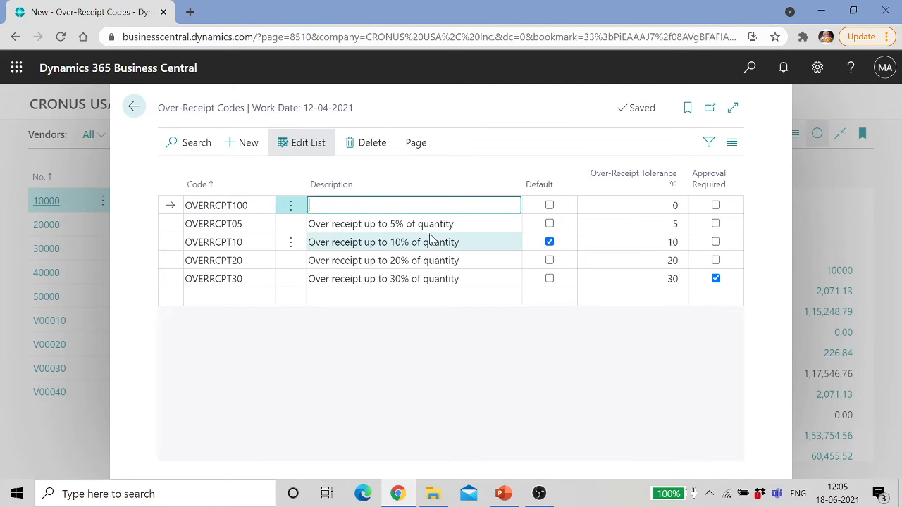
{"action": "key", "text": "Caps_Lock"}
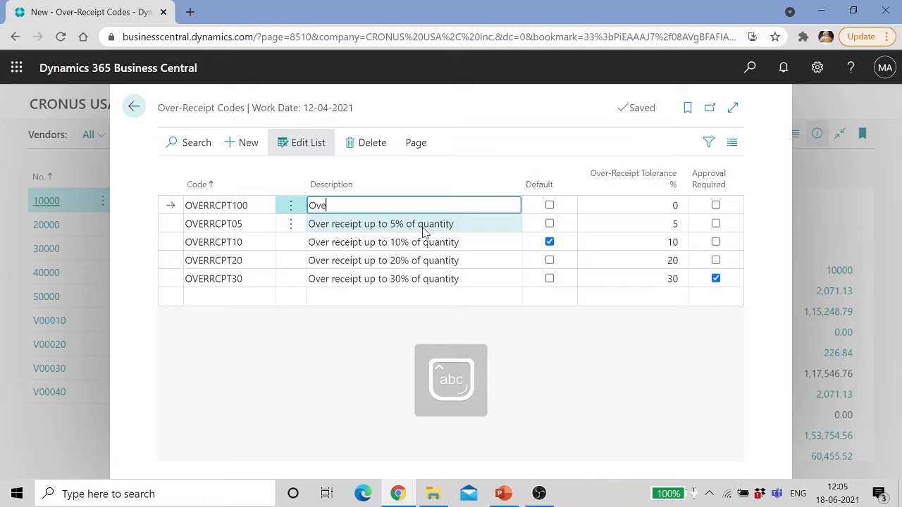
{"action": "type", "text": "Over receipt up to 100% of quantity"}
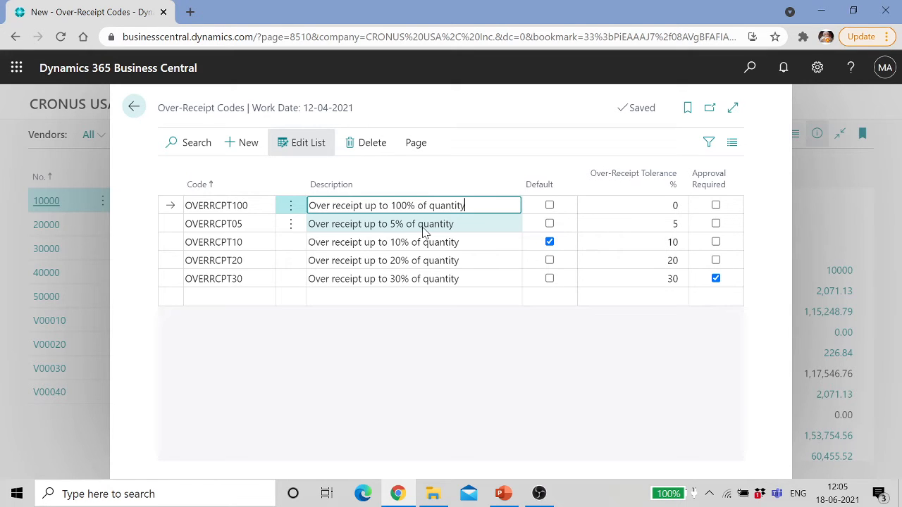
{"action": "key", "text": "Tab"}
{"action": "key", "text": "Tab"}
{"action": "type", "text": "10"}
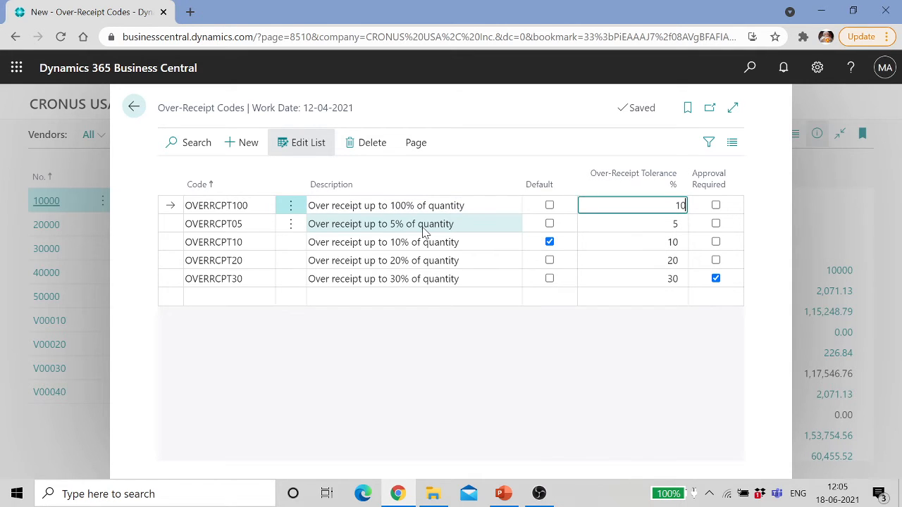
{"action": "type", "text": "0"}
{"action": "key", "text": "Tab"}
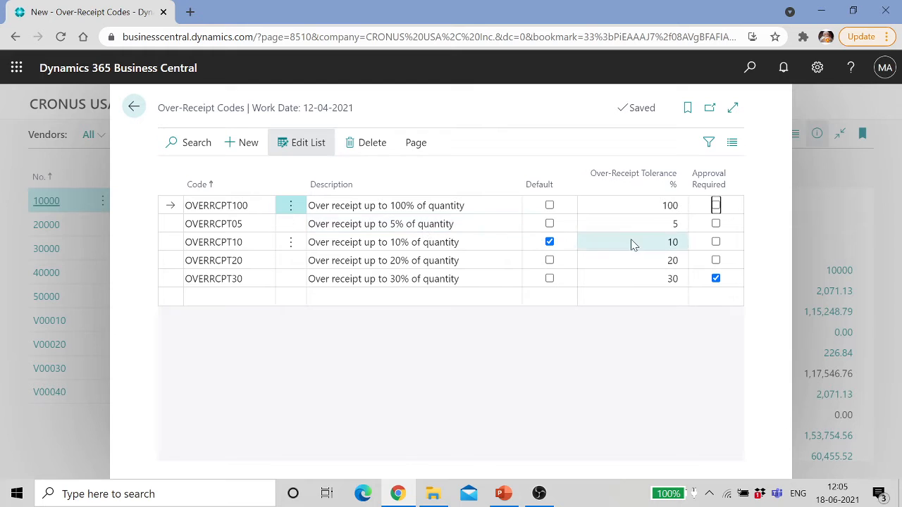
{"action": "left_click", "coordinate": [716, 205]}
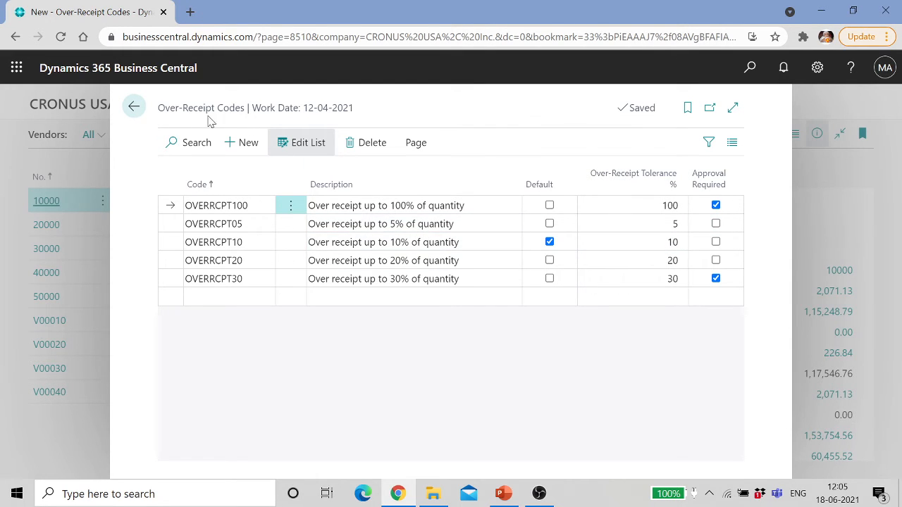
{"action": "left_click", "coordinate": [134, 109]}
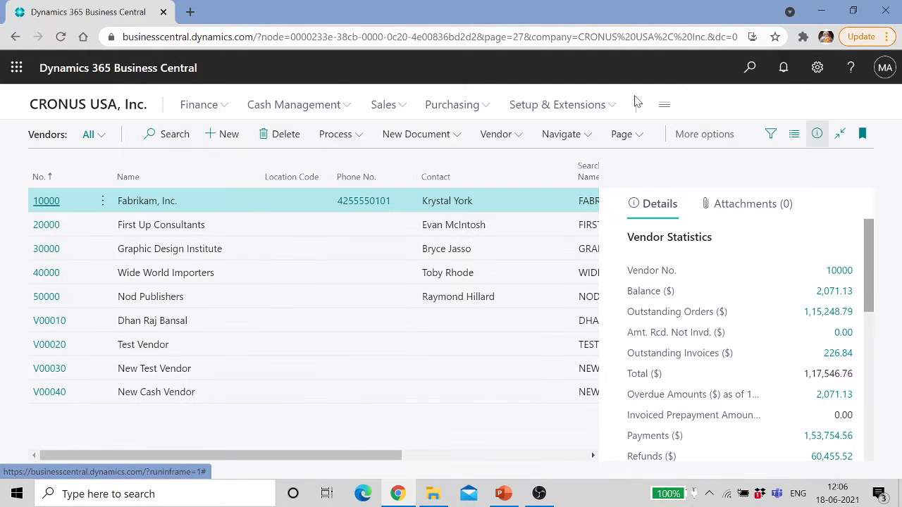
{"action": "left_click", "coordinate": [44, 203]}
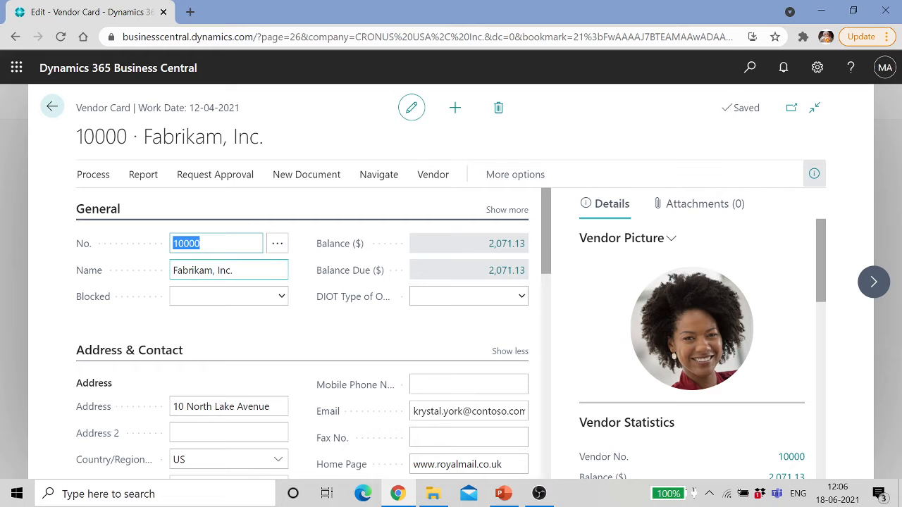
{"action": "left_click", "coordinate": [546, 232]}
{"action": "left_click_drag", "start_coordinate": [549, 236], "coordinate": [574, 444]}
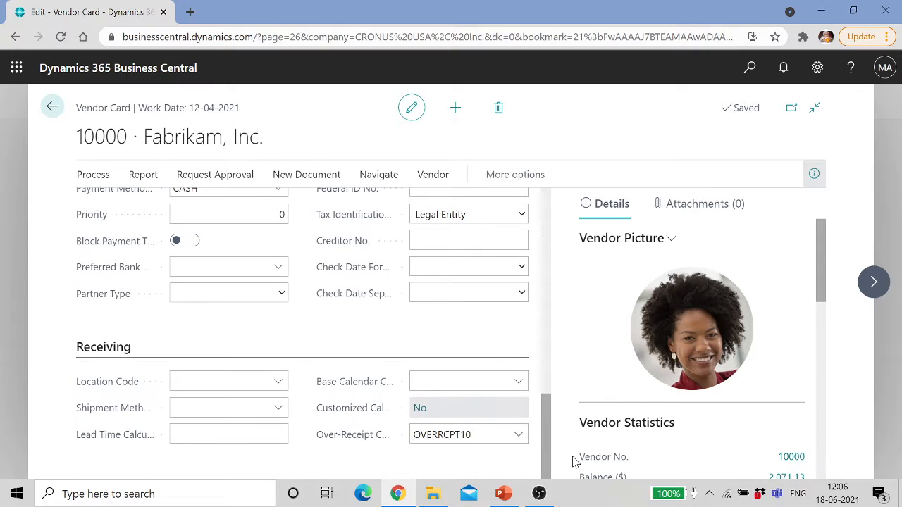
{"action": "left_click", "coordinate": [497, 437]}
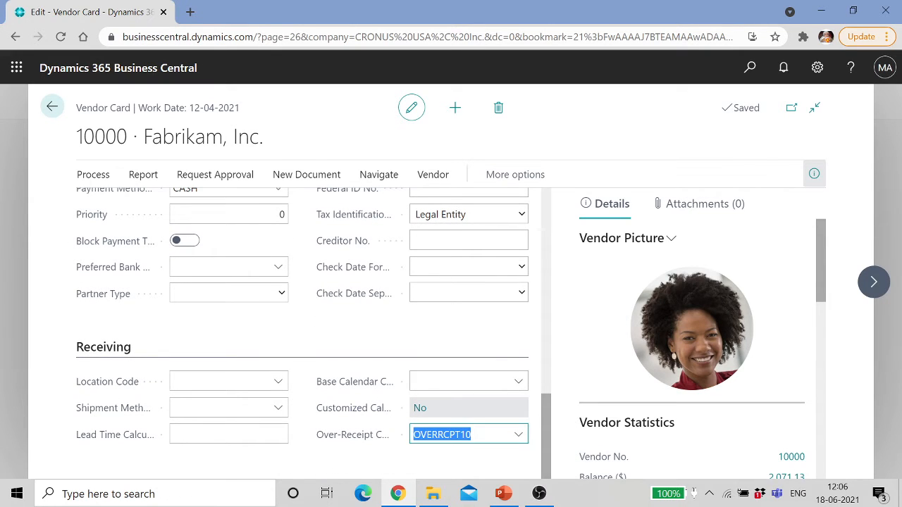
{"action": "left_click", "coordinate": [518, 438]}
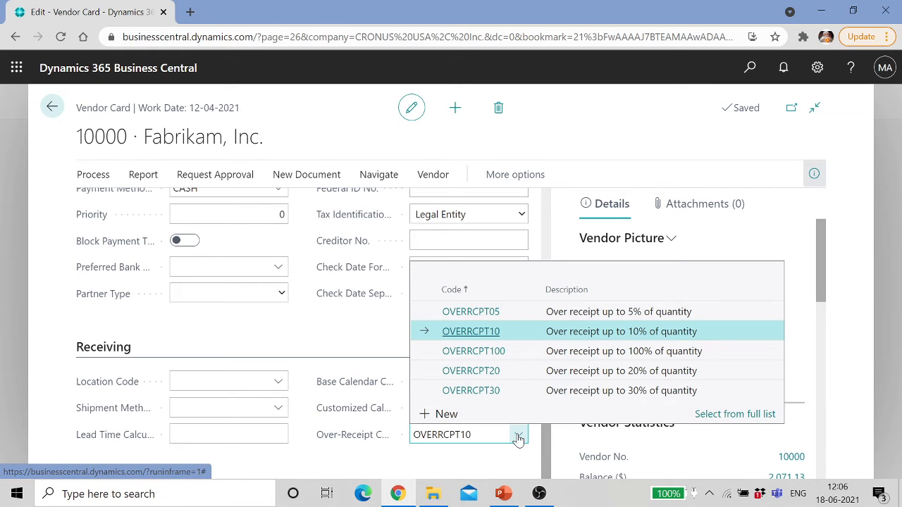
{"action": "left_click", "coordinate": [497, 437]}
{"action": "left_click", "coordinate": [497, 436]}
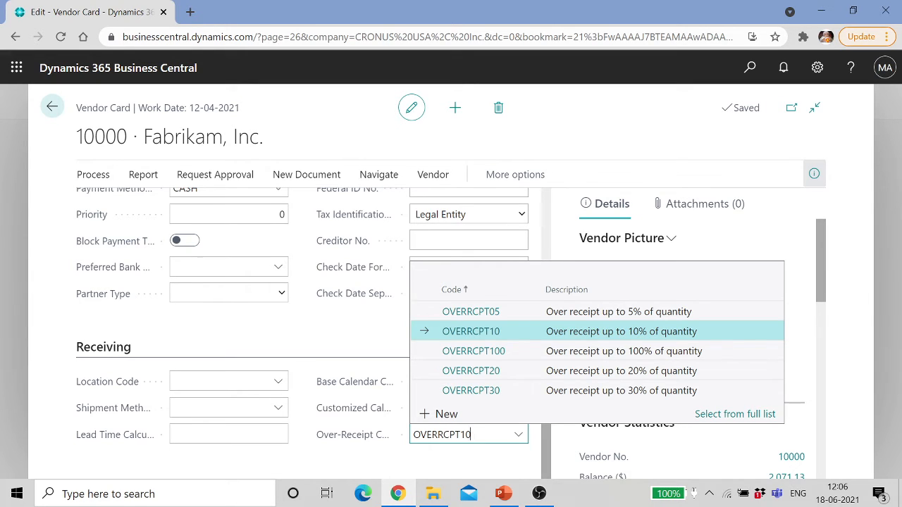
{"action": "left_click", "coordinate": [491, 460]}
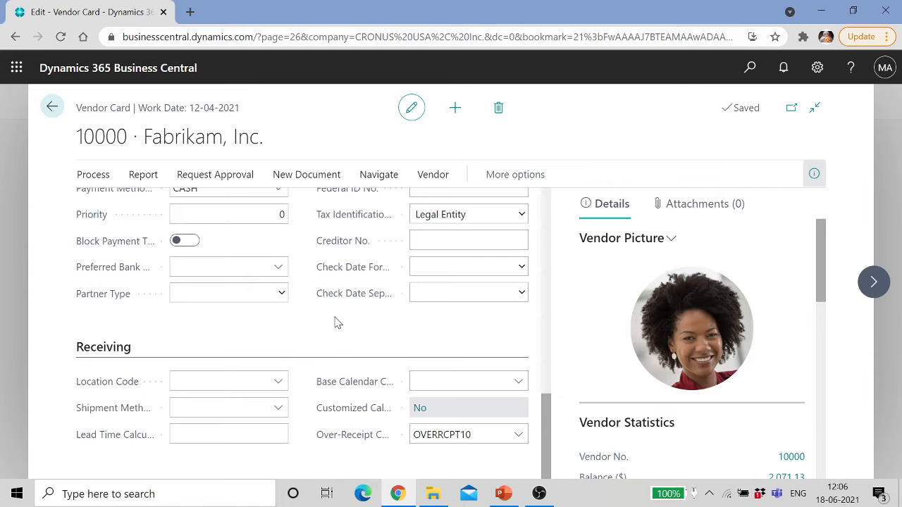
{"action": "left_click", "coordinate": [52, 106]}
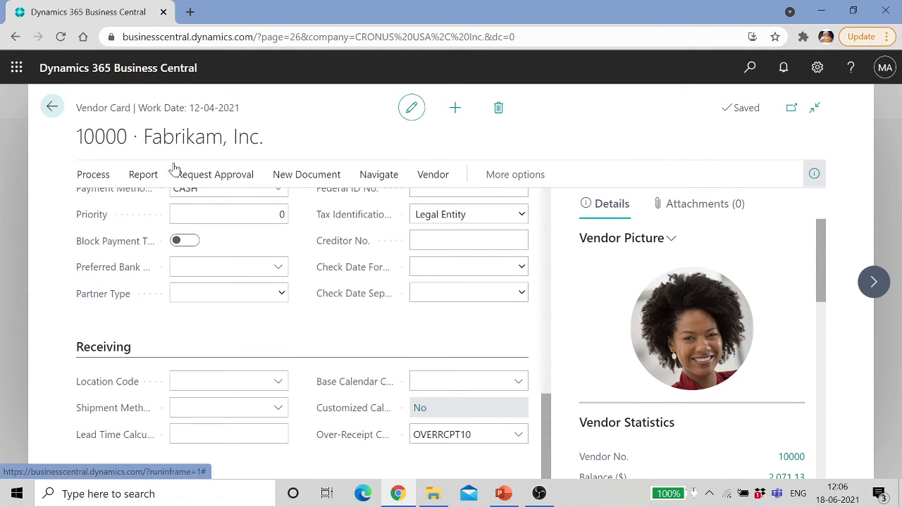
Step: Open the Item Card for item 1000 Laptop from the Items list
{"action": "left_click", "coordinate": [752, 72]}
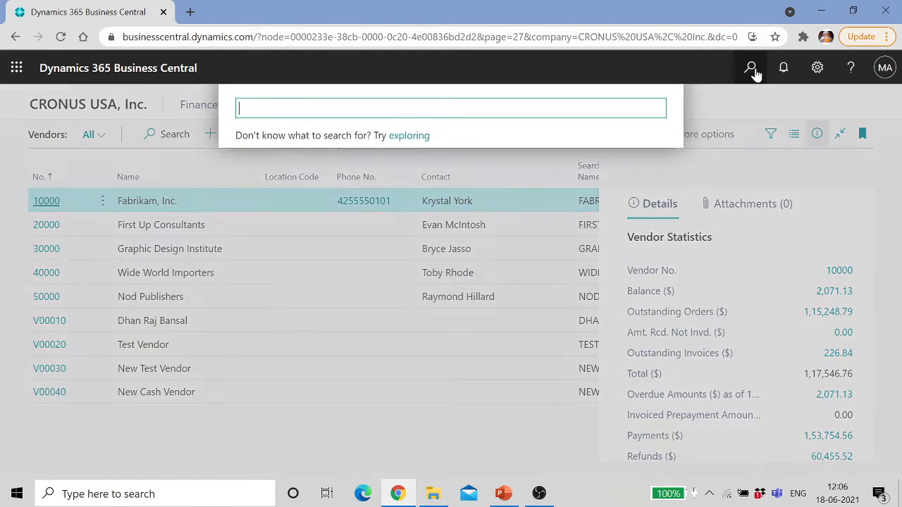
{"action": "left_click", "coordinate": [751, 70]}
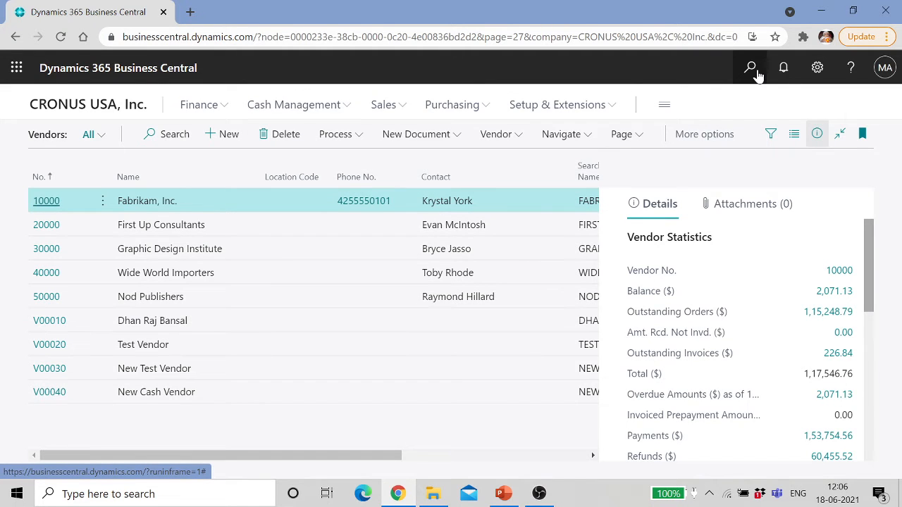
{"action": "left_click", "coordinate": [752, 70]}
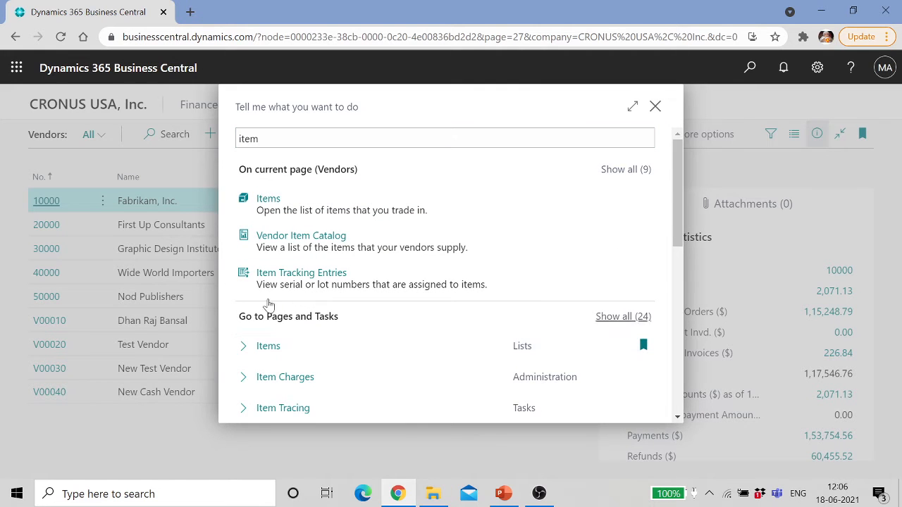
{"action": "left_click", "coordinate": [261, 245]}
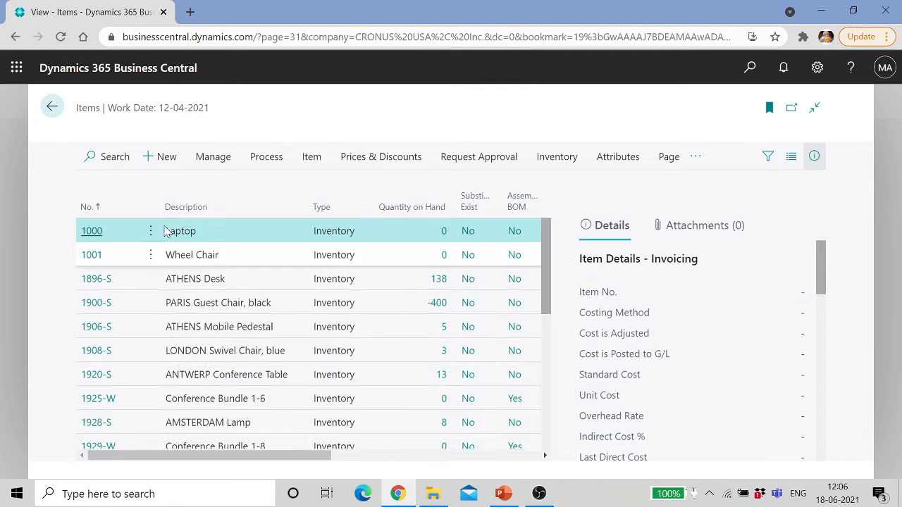
{"action": "left_click", "coordinate": [92, 253]}
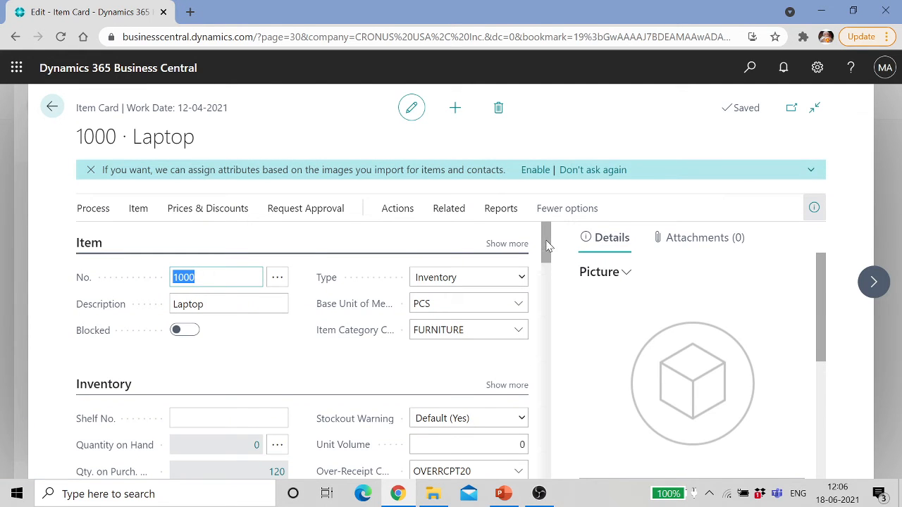
{"action": "left_click_drag", "start_coordinate": [548, 243], "coordinate": [560, 263]}
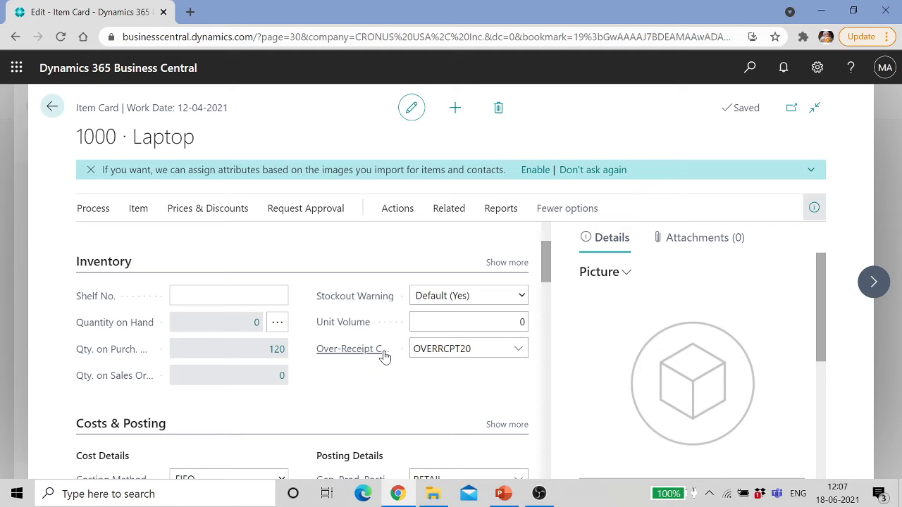
Step: Confirm the Laptop's over-receipt code is OVERRCPT20, then go back to Vendors
{"action": "left_click", "coordinate": [473, 349]}
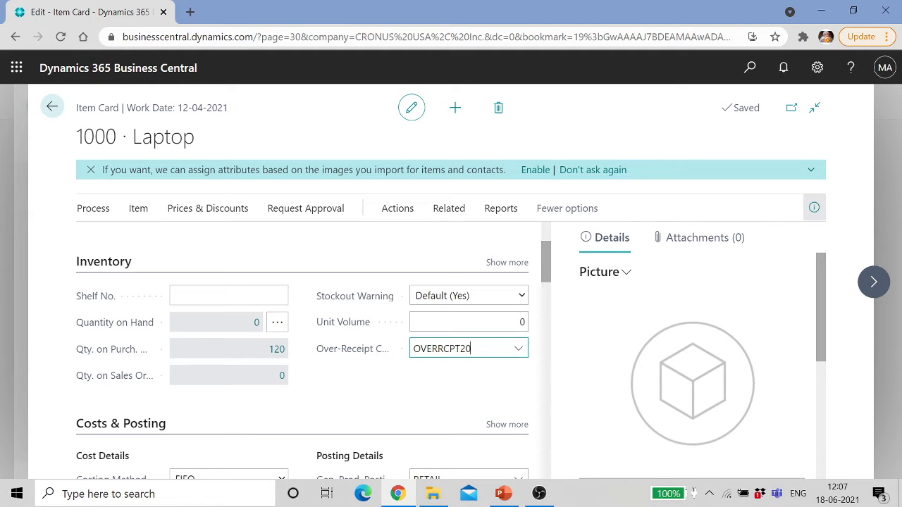
{"action": "left_click", "coordinate": [521, 350]}
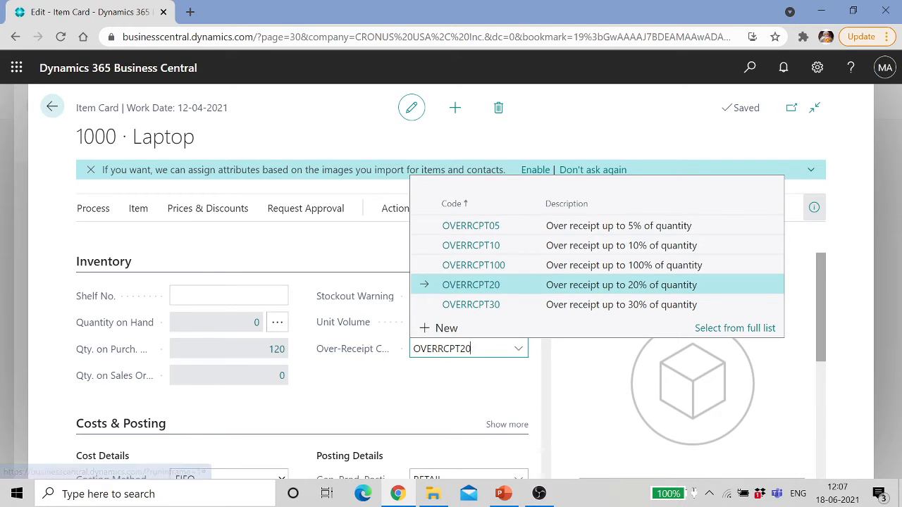
{"action": "key", "text": "Escape"}
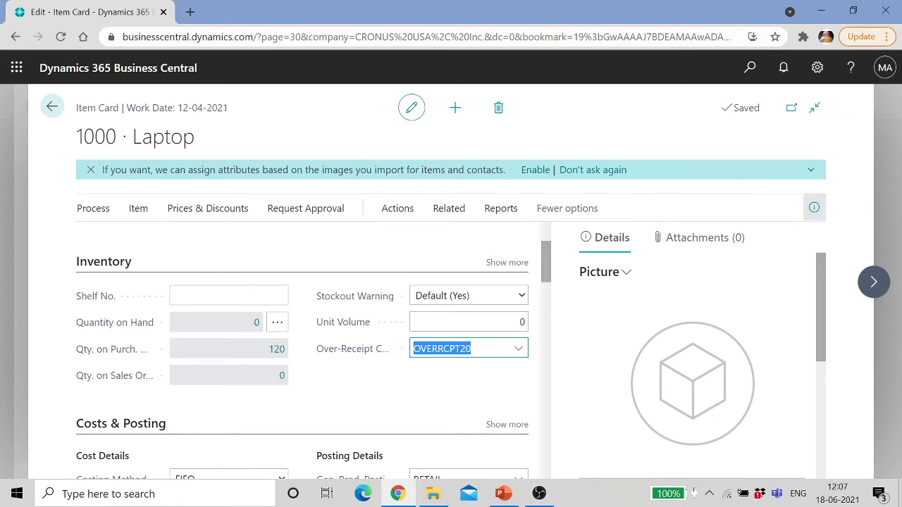
{"action": "left_click", "coordinate": [52, 106]}
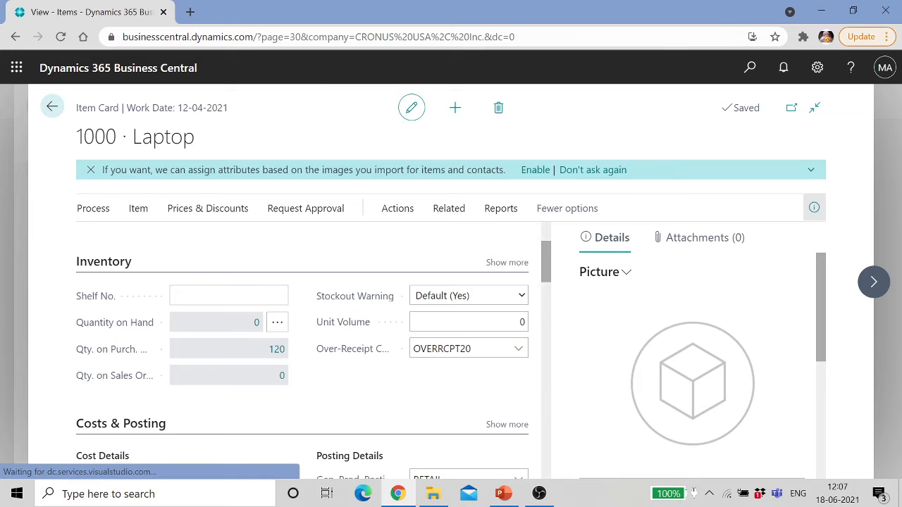
{"action": "left_click", "coordinate": [52, 107]}
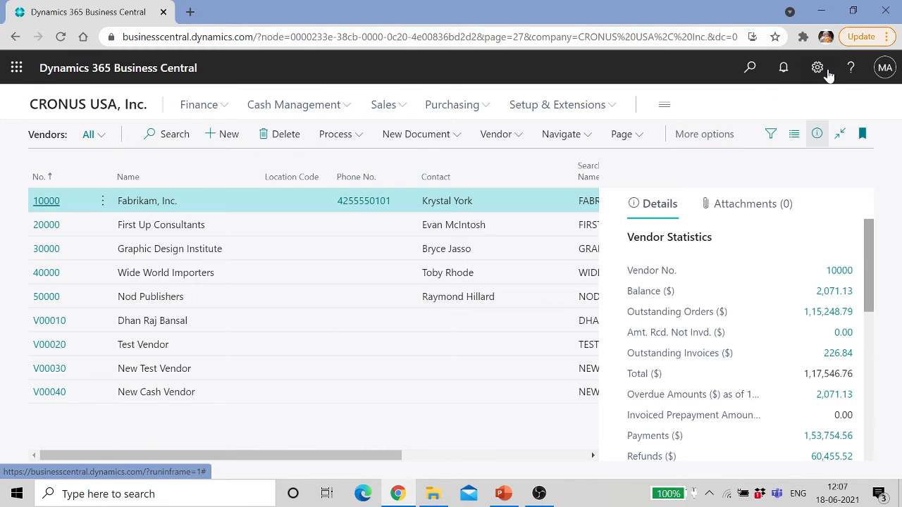
{"action": "left_click", "coordinate": [750, 68]}
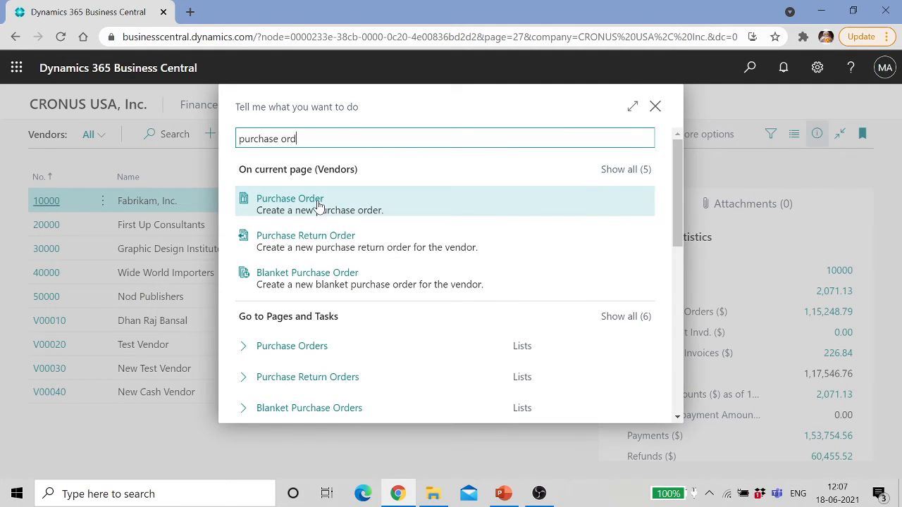
{"action": "left_click", "coordinate": [349, 203]}
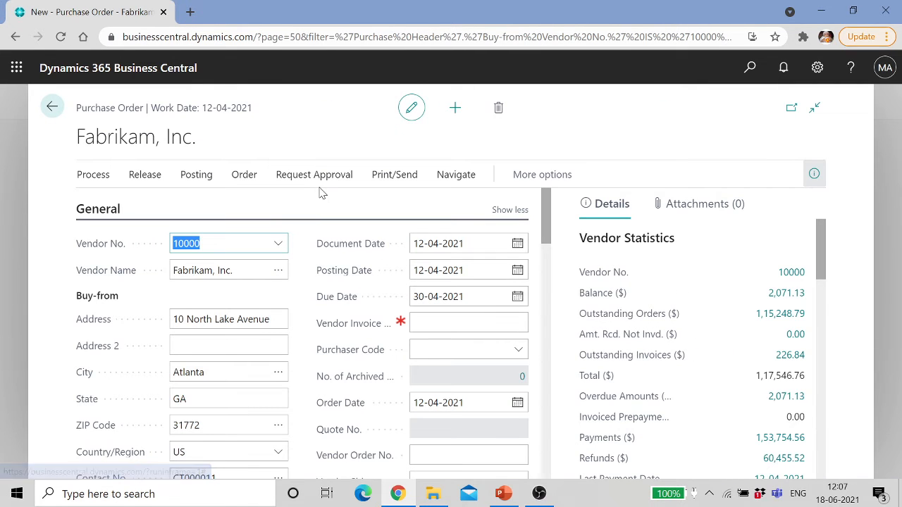
{"action": "left_click", "coordinate": [456, 108]}
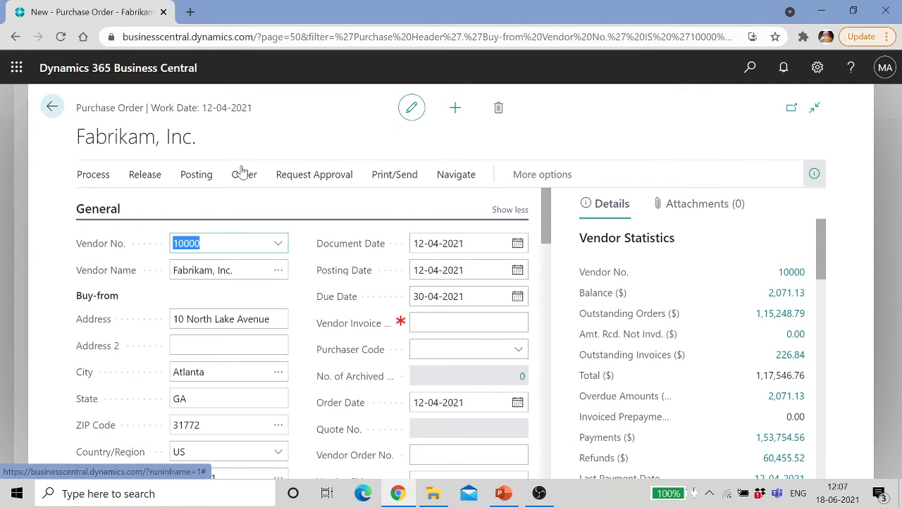
{"action": "left_click", "coordinate": [51, 107]}
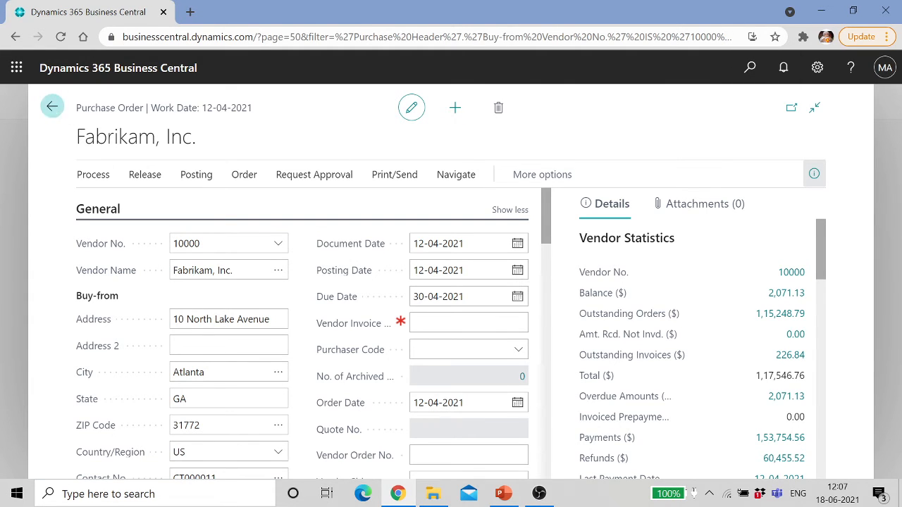
{"action": "left_click", "coordinate": [51, 107]}
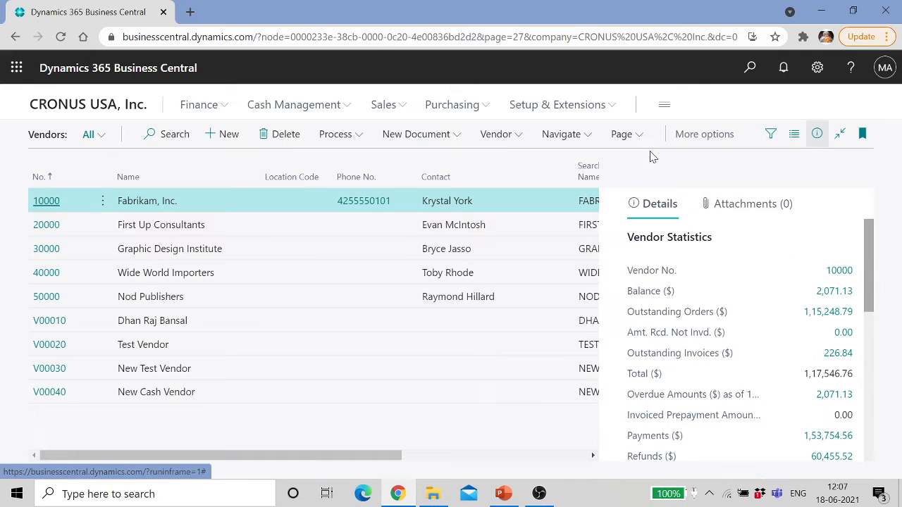
Step: Create new purchase order 106015 from the Purchase Orders list
{"action": "left_click", "coordinate": [750, 67]}
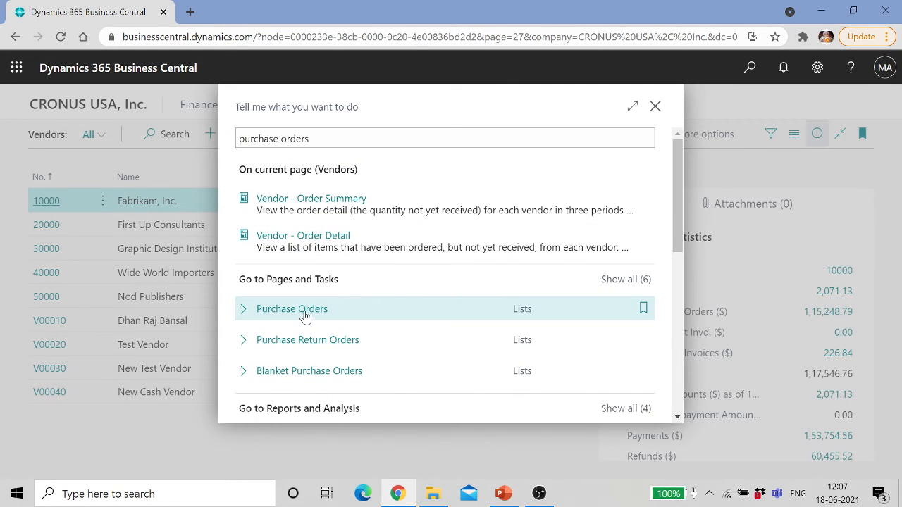
{"action": "left_click", "coordinate": [303, 314]}
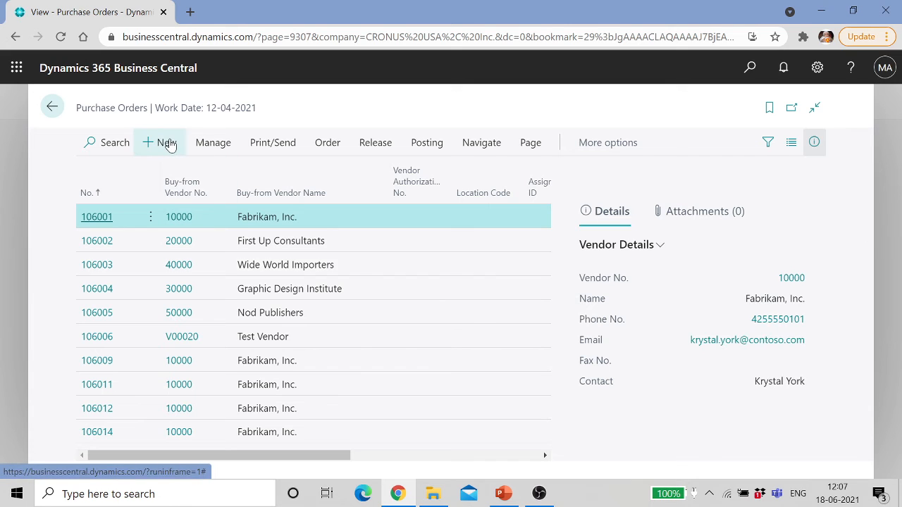
{"action": "left_click", "coordinate": [166, 143]}
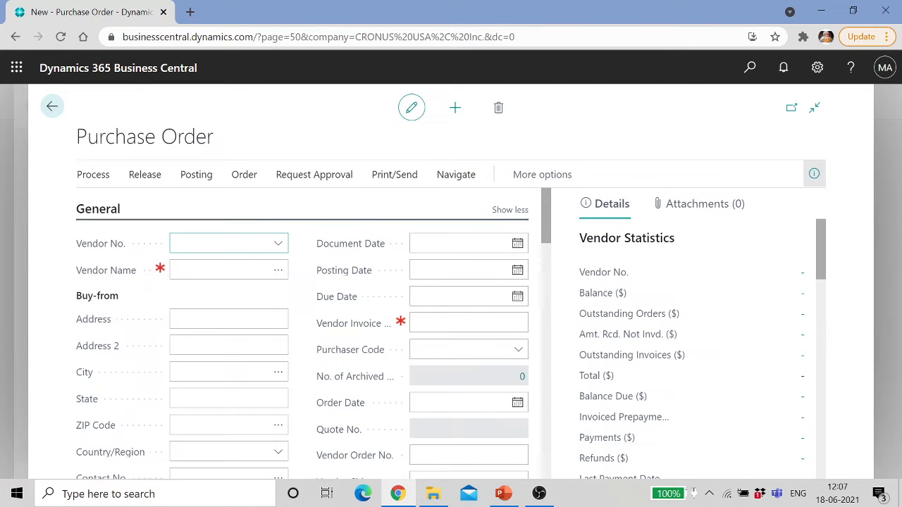
{"action": "left_click", "coordinate": [275, 244]}
Step: Set vendor 10000 Fabrikam, Inc. and add a line for item 1000 Laptop
{"action": "left_click", "coordinate": [212, 307]}
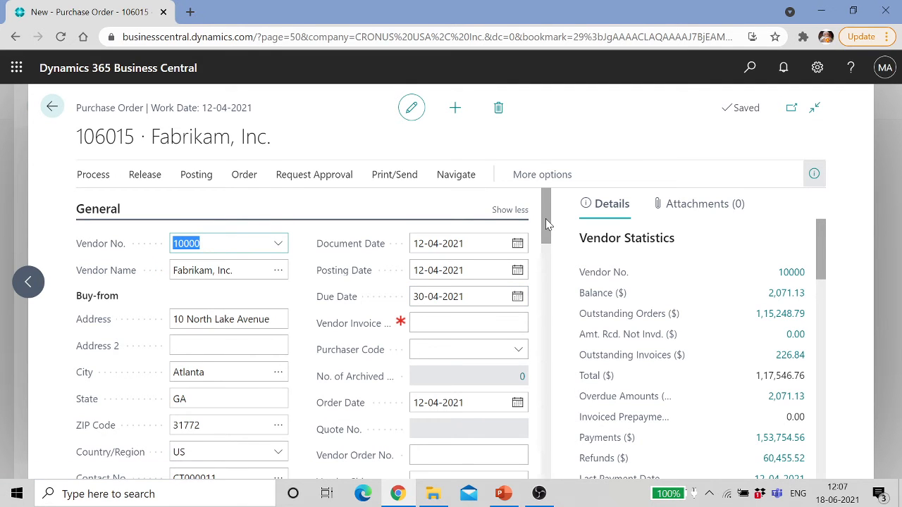
{"action": "left_click_drag", "start_coordinate": [546, 218], "coordinate": [540, 292]}
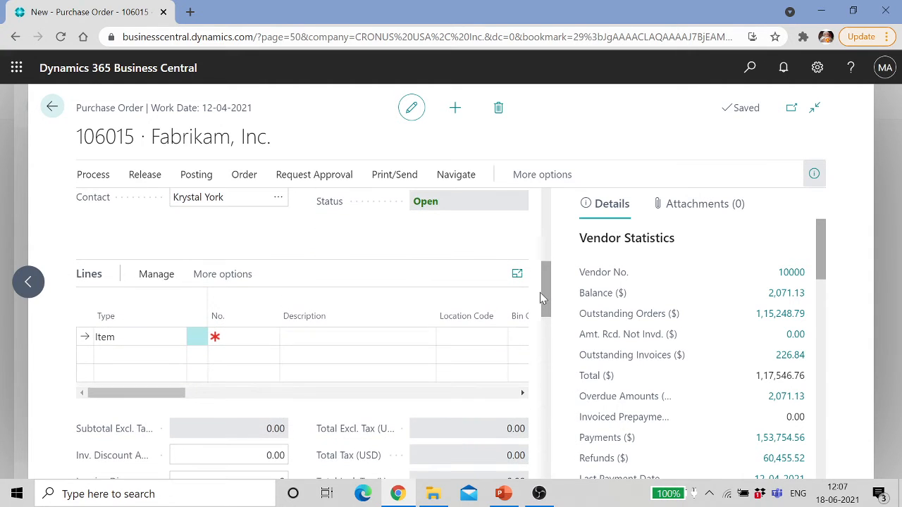
{"action": "left_click", "coordinate": [228, 336]}
{"action": "left_click", "coordinate": [271, 339]}
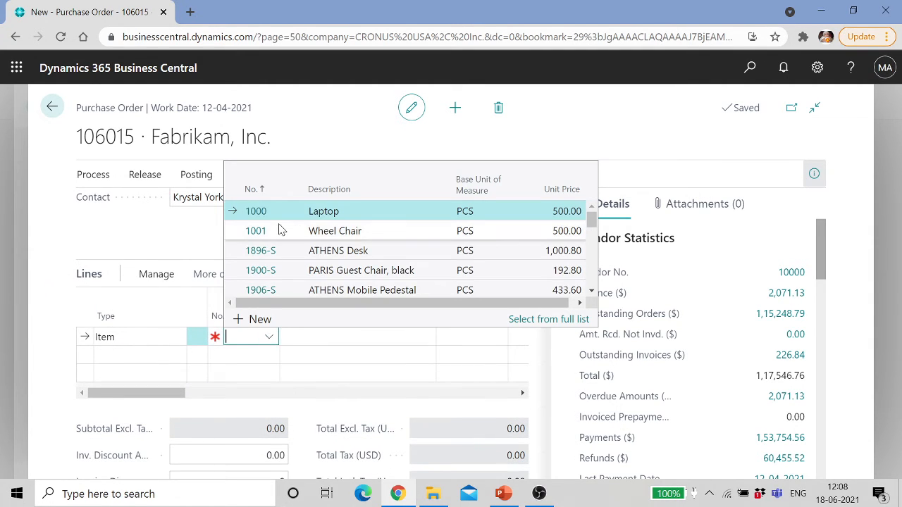
{"action": "left_click", "coordinate": [255, 210]}
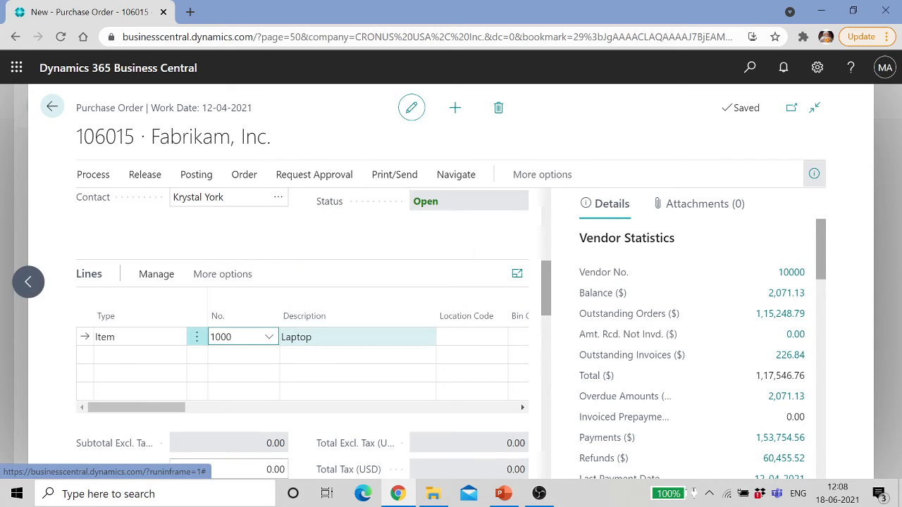
{"action": "key", "text": "Tab"}
{"action": "key", "text": "Tab"}
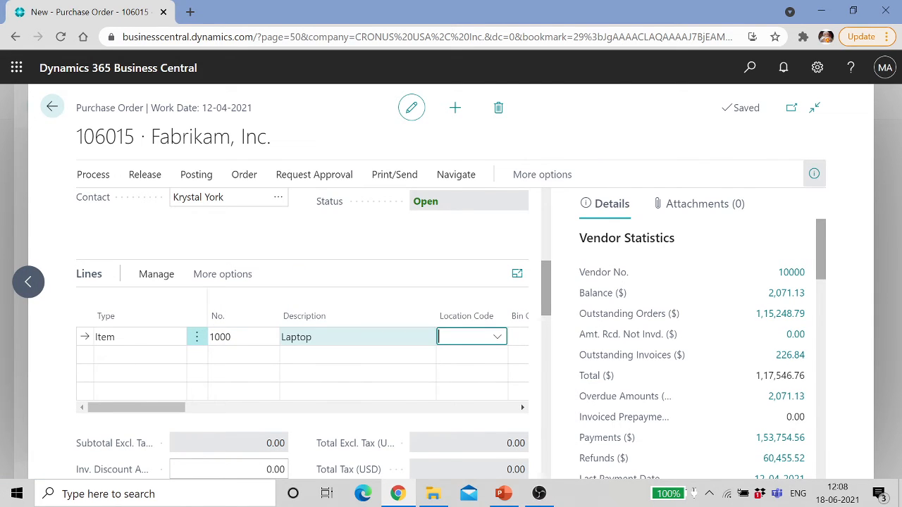
Step: Enter quantity 100 and direct unit cost 500.00, totalling 50,000.00
{"action": "key", "text": "Tab"}
{"action": "key", "text": "Tab"}
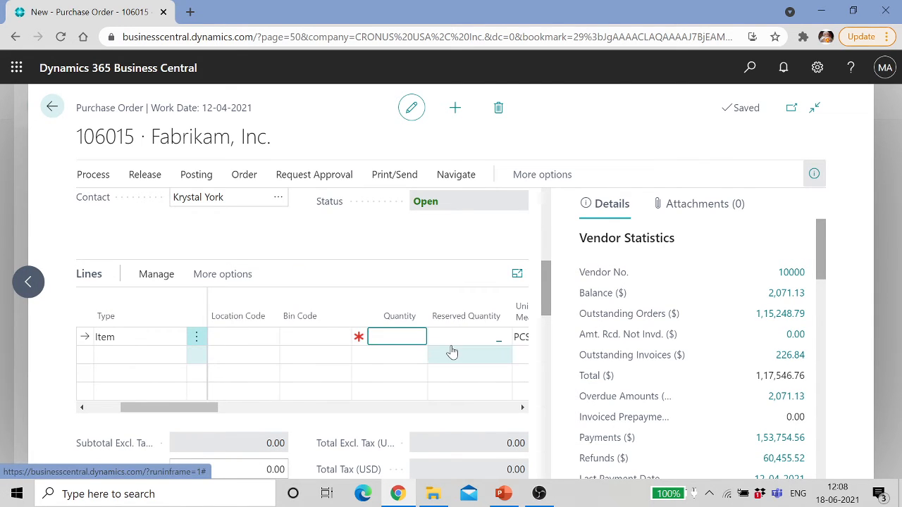
{"action": "type", "text": "100"}
{"action": "key", "text": "Tab"}
{"action": "key", "text": "Tab"}
{"action": "key", "text": "Tab"}
{"action": "key", "text": "Tab"}
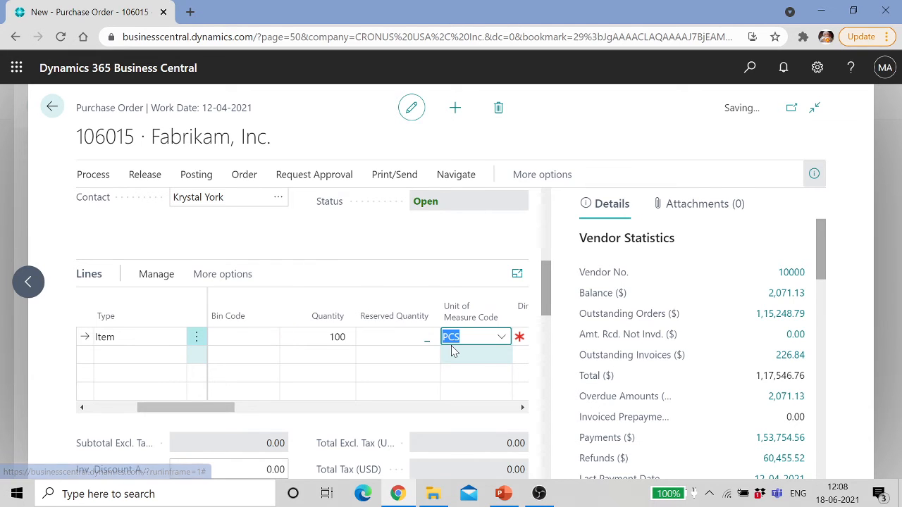
{"action": "key", "text": "Tab"}
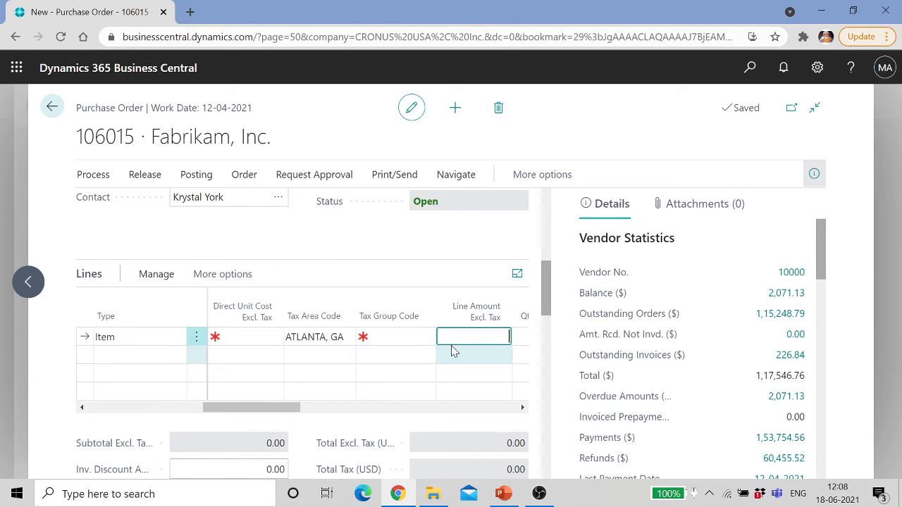
{"action": "key", "text": "Tab"}
{"action": "key", "text": "Tab"}
{"action": "key", "text": "Tab"}
{"action": "key", "text": "Tab"}
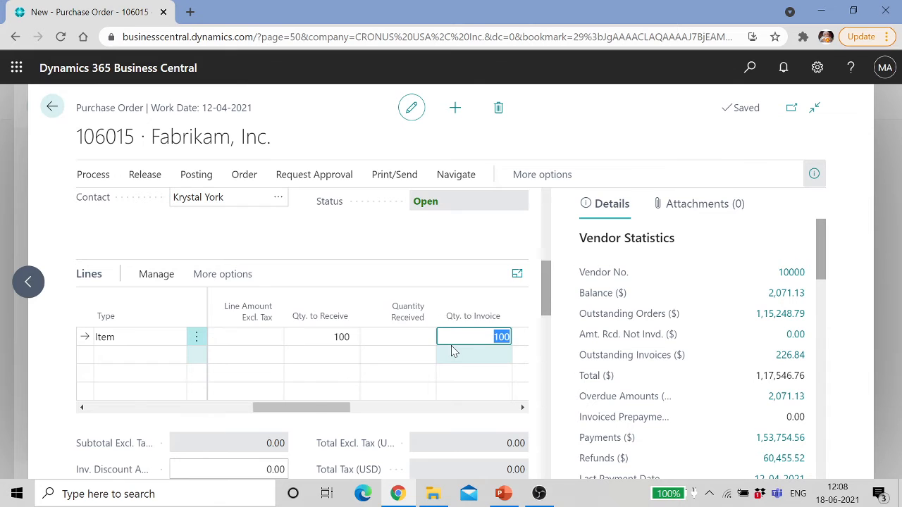
{"action": "key", "text": "Tab"}
{"action": "key", "text": "Tab"}
{"action": "key", "text": "Tab"}
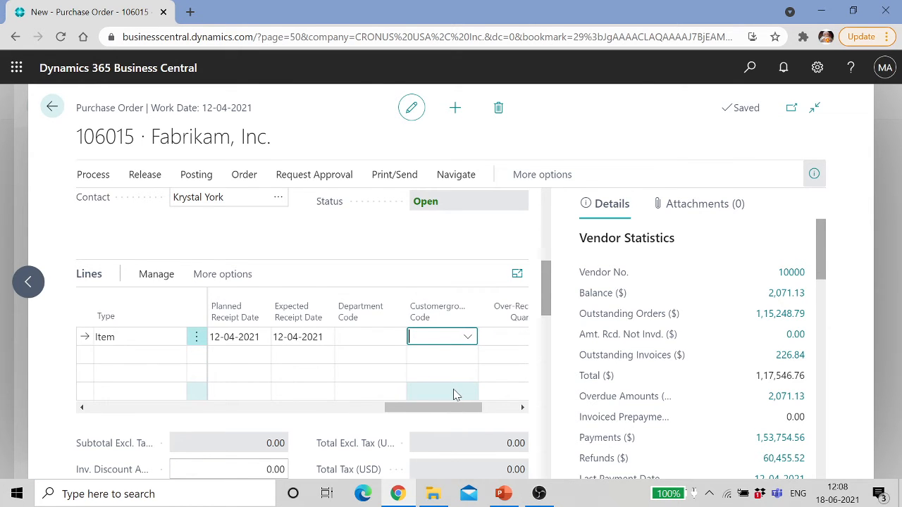
{"action": "key", "text": "Tab"}
{"action": "left_click_drag", "start_coordinate": [460, 412], "coordinate": [213, 399]}
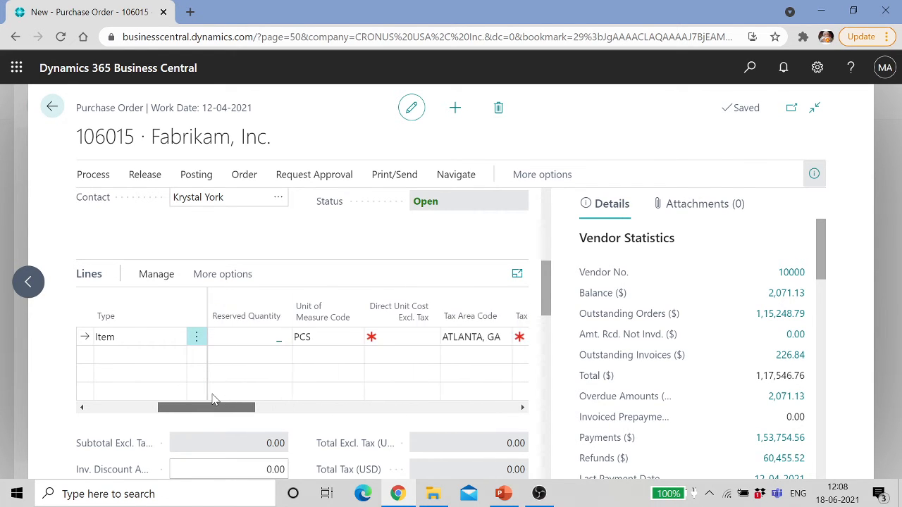
{"action": "left_click", "coordinate": [402, 337]}
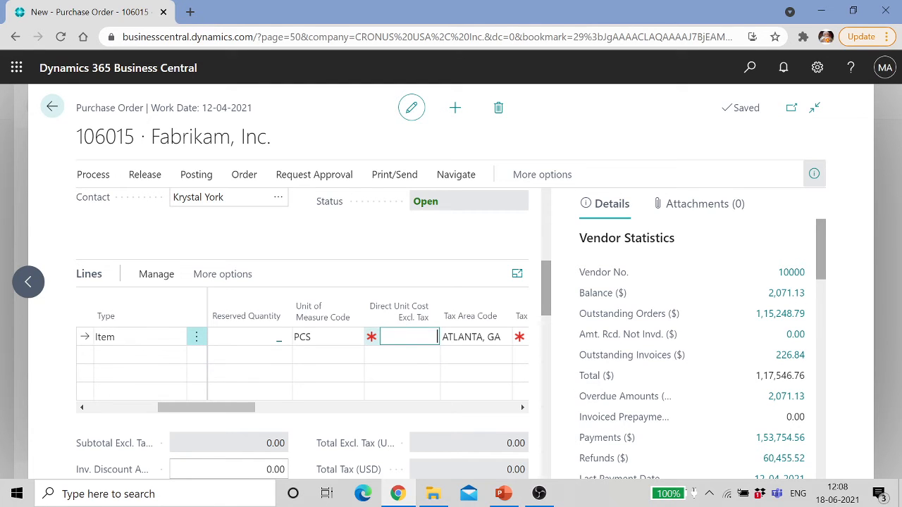
{"action": "type", "text": "500"}
{"action": "key", "text": "Tab"}
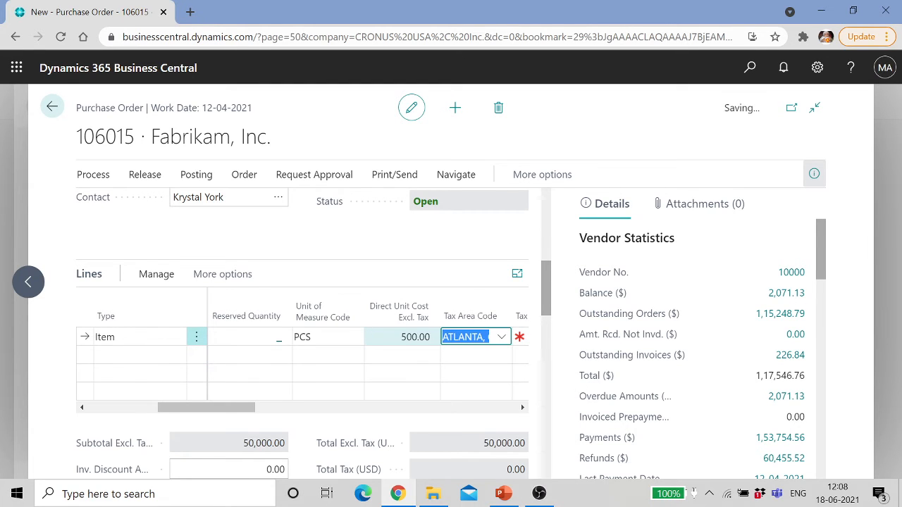
{"action": "key", "text": "Tab"}
{"action": "key", "text": "Tab"}
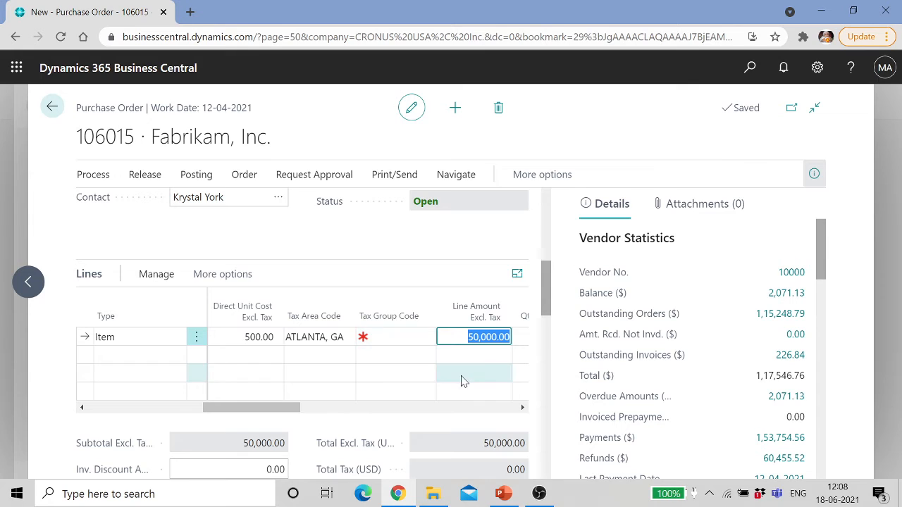
{"action": "left_click", "coordinate": [97, 176]}
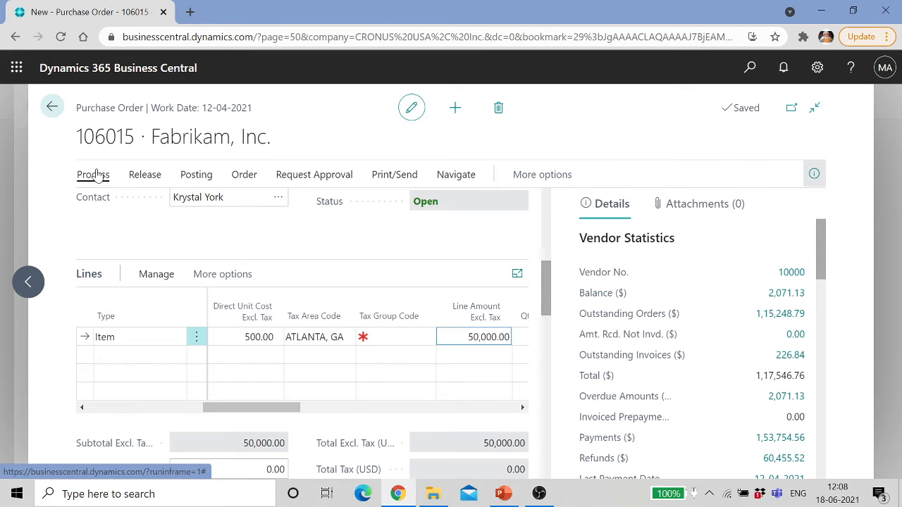
Step: Release purchase order 106015 and check Qty. to Receive shows 100
{"action": "left_click", "coordinate": [145, 176]}
{"action": "left_click", "coordinate": [121, 204]}
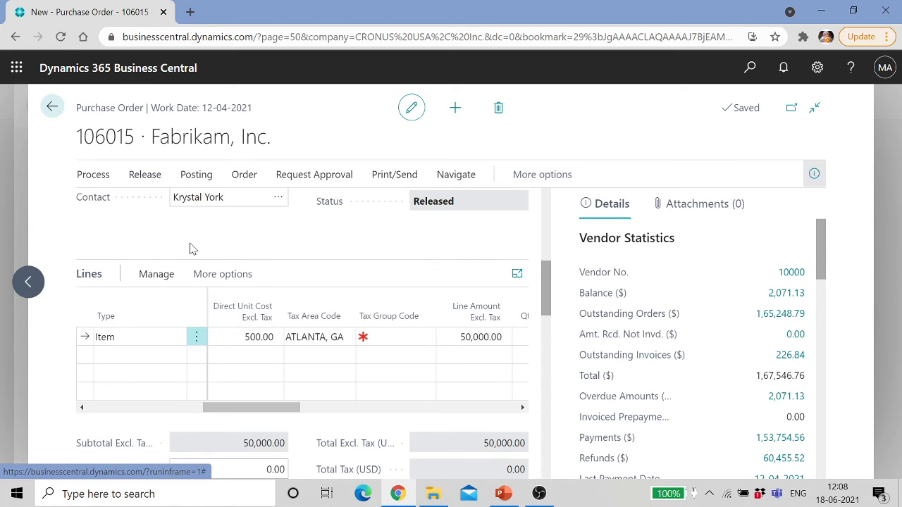
{"action": "left_click_drag", "start_coordinate": [258, 409], "coordinate": [302, 407]}
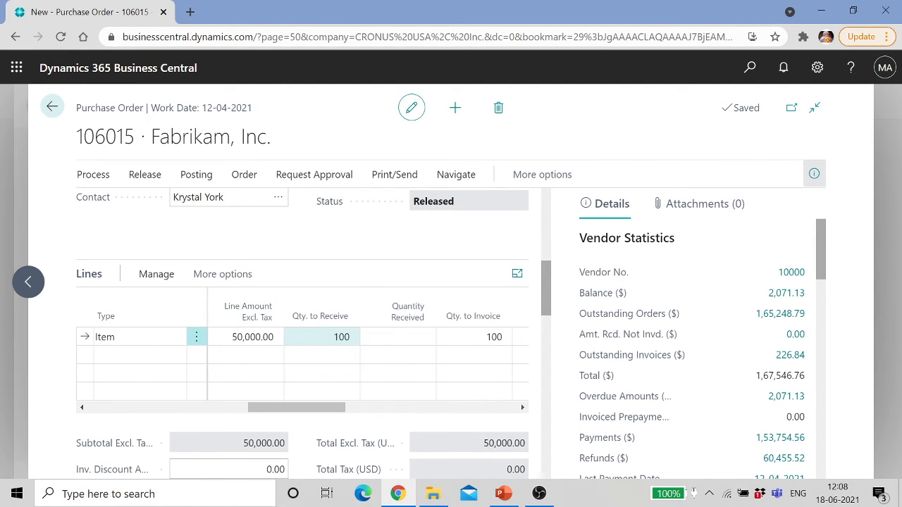
Step: Raise Qty. to Receive to 120, recording a 20-unit over-receipt under OVERRCPT20
{"action": "left_click", "coordinate": [323, 337]}
{"action": "type", "text": "1"}
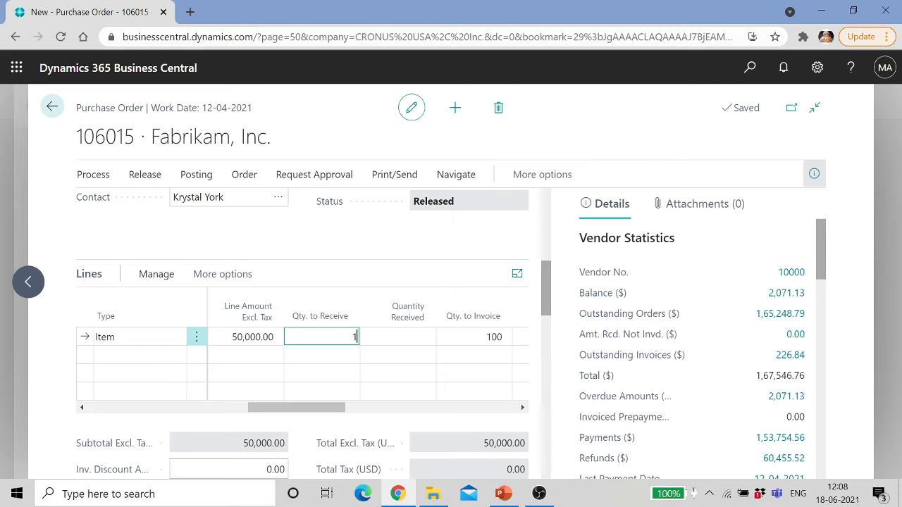
{"action": "type", "text": "20"}
{"action": "key", "text": "Tab"}
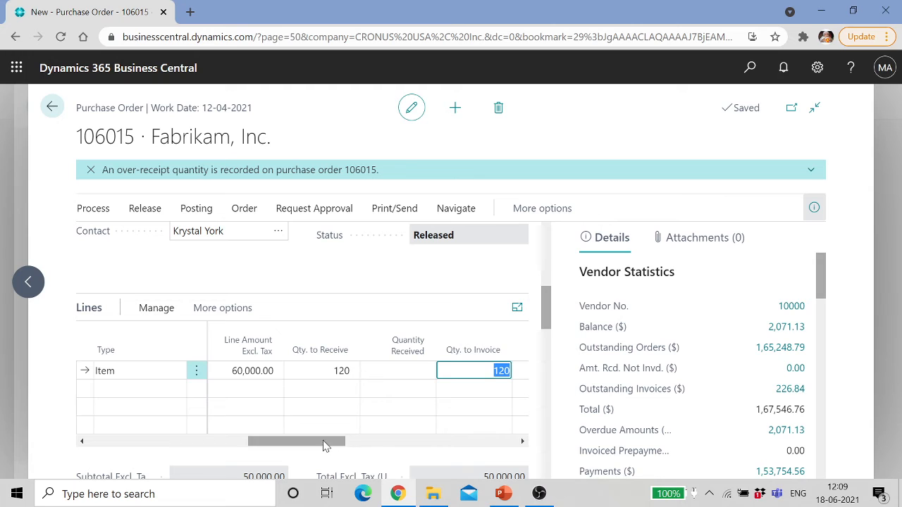
{"action": "left_click_drag", "start_coordinate": [324, 442], "coordinate": [327, 440]}
{"action": "left_click", "coordinate": [331, 371]}
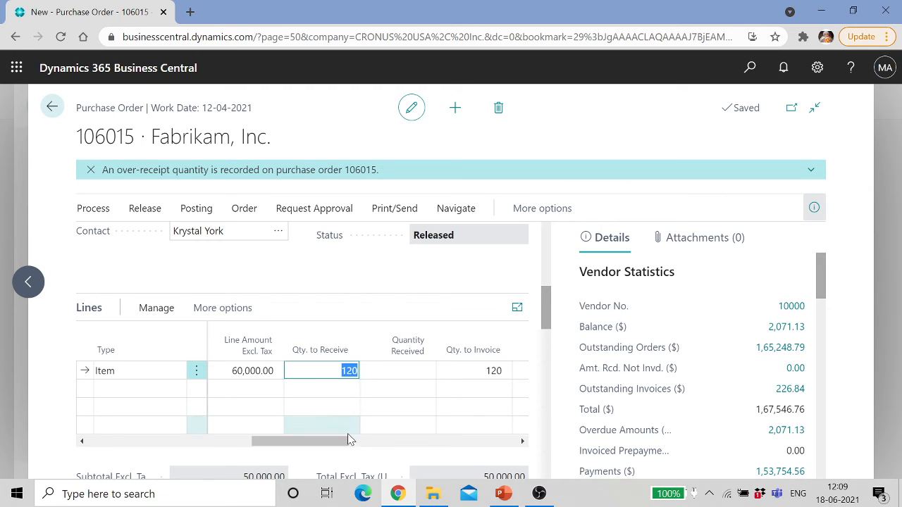
{"action": "left_click_drag", "start_coordinate": [326, 442], "coordinate": [503, 455]}
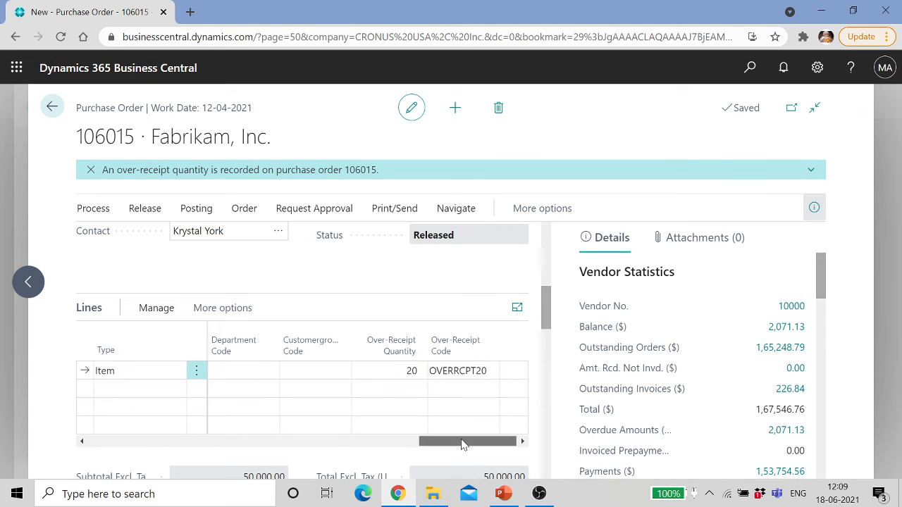
{"action": "left_click_drag", "start_coordinate": [464, 442], "coordinate": [289, 444]}
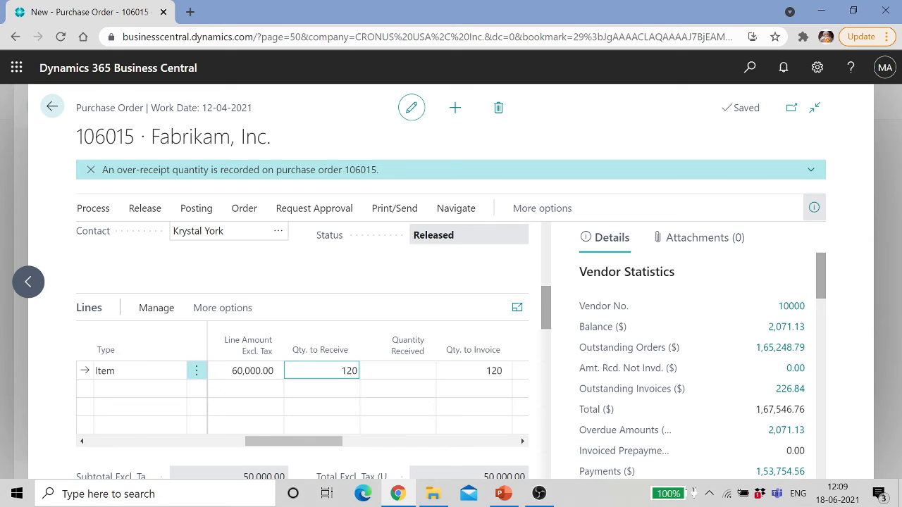
{"action": "left_click", "coordinate": [350, 371]}
{"action": "key", "text": "BackSpace"}
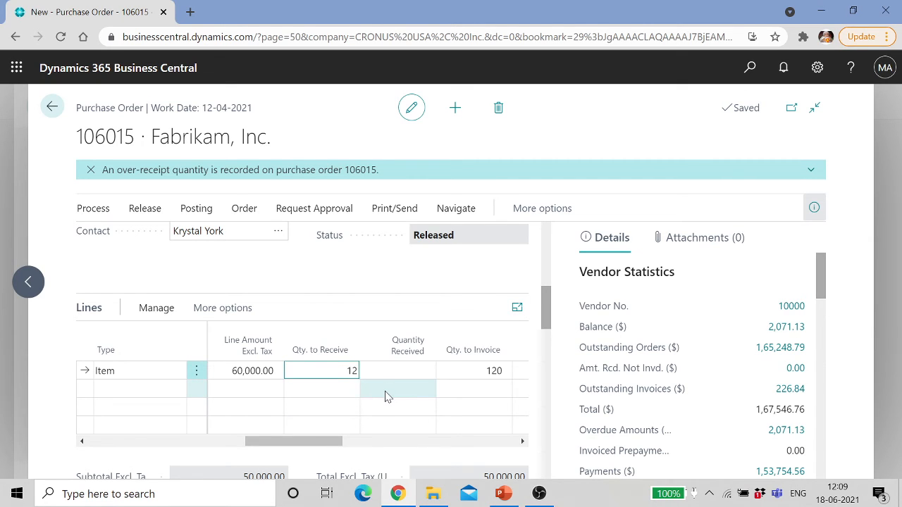
{"action": "type", "text": "5"}
{"action": "key", "text": "Tab"}
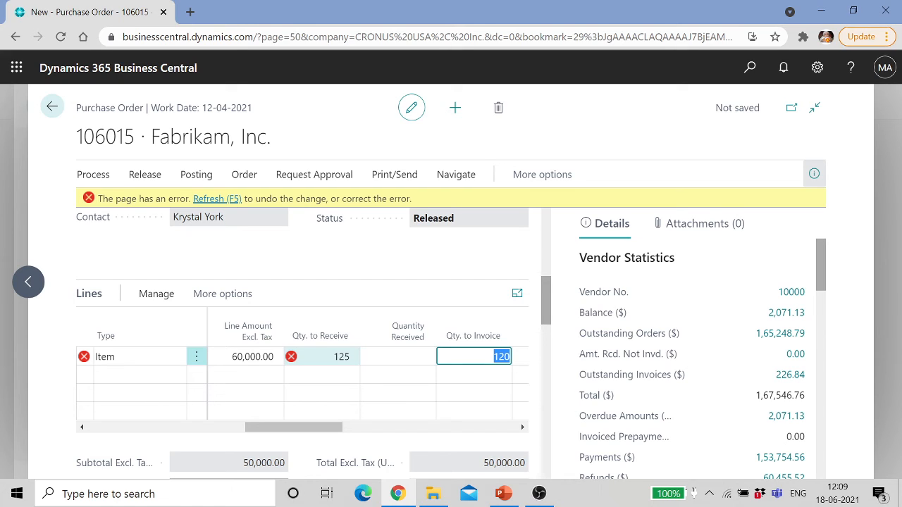
{"action": "left_click", "coordinate": [330, 357]}
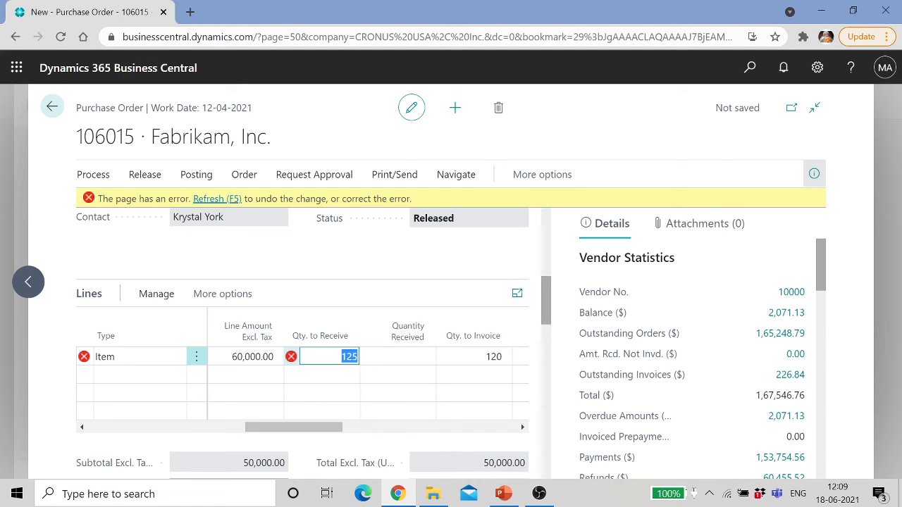
{"action": "left_click", "coordinate": [352, 357]}
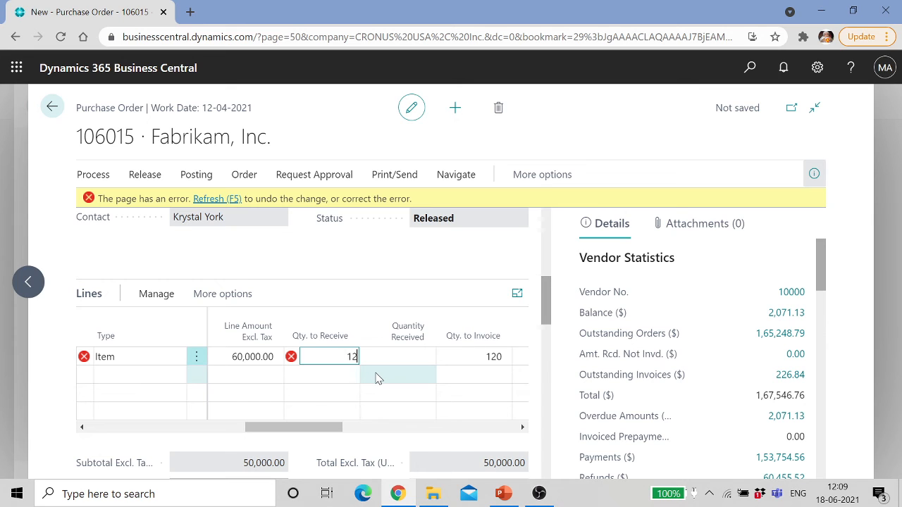
{"action": "key", "text": "Tab"}
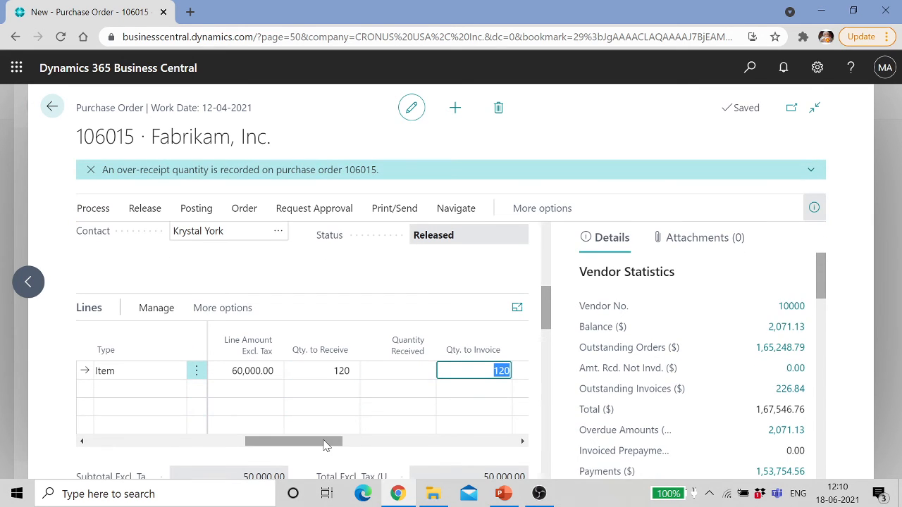
{"action": "left_click_drag", "start_coordinate": [325, 444], "coordinate": [394, 437]}
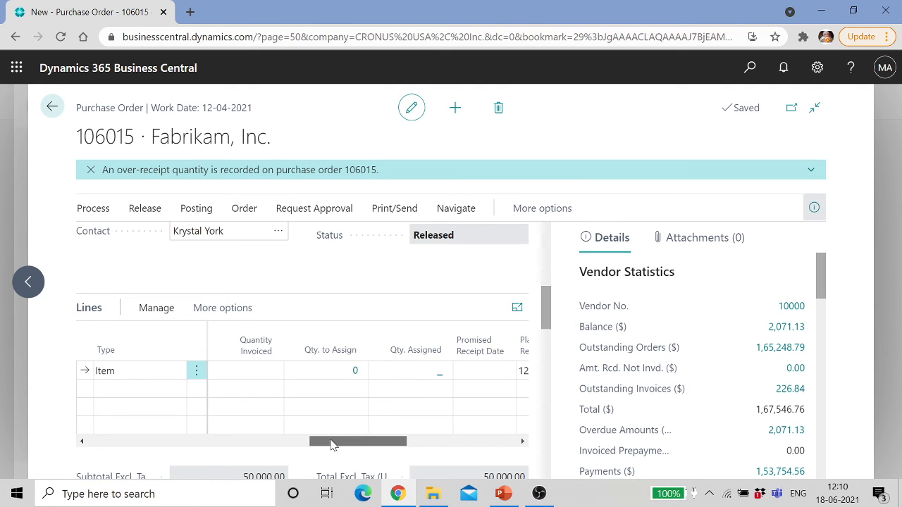
{"action": "left_click_drag", "start_coordinate": [333, 445], "coordinate": [168, 420]}
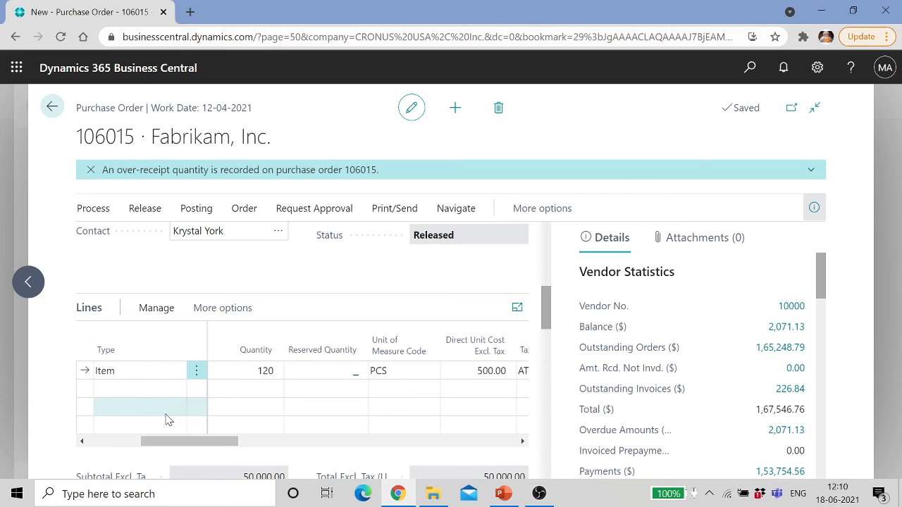
{"action": "left_click", "coordinate": [267, 371]}
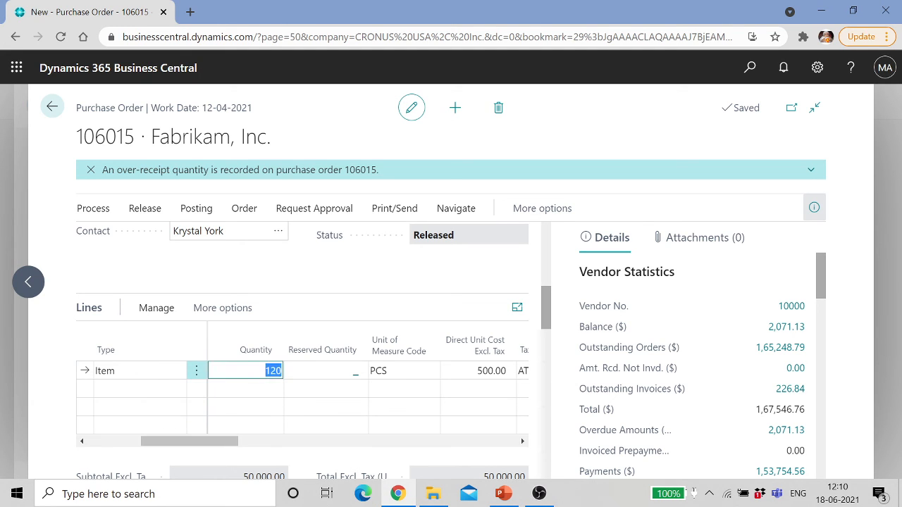
{"action": "left_click_drag", "start_coordinate": [207, 439], "coordinate": [308, 449]}
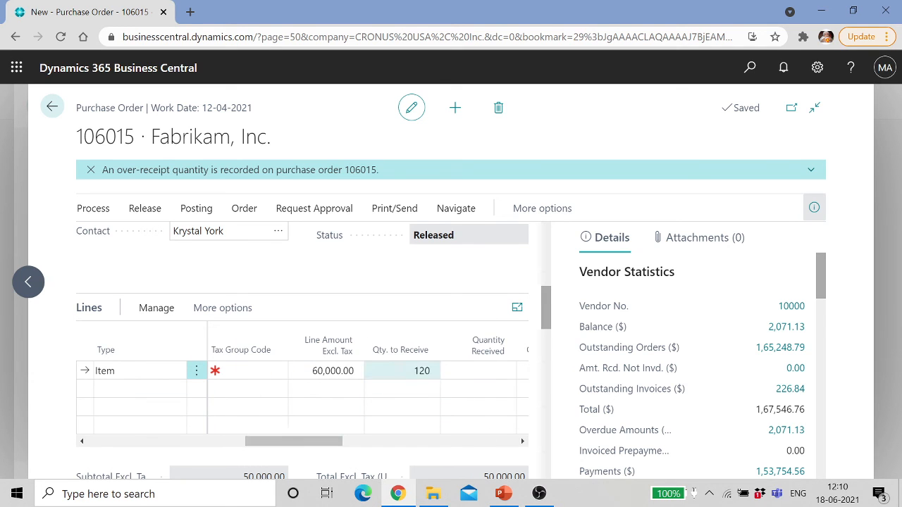
{"action": "left_click", "coordinate": [416, 371]}
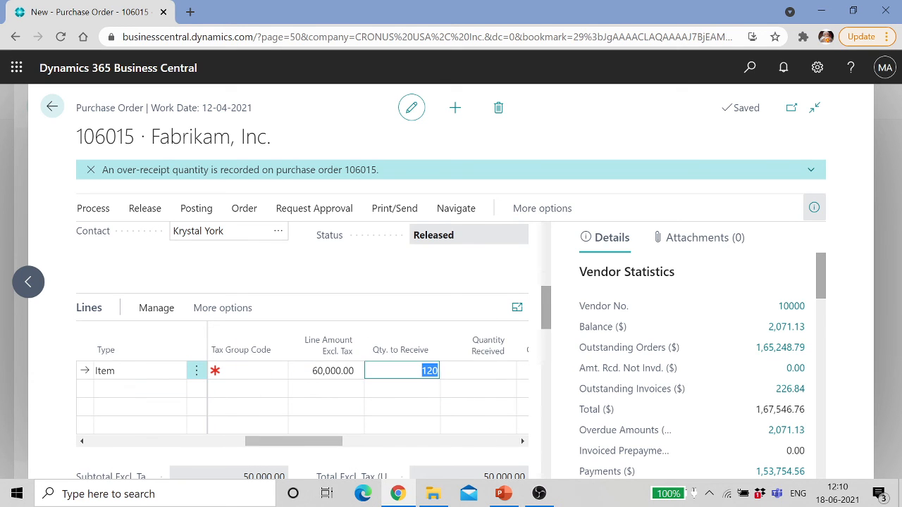
Step: Try posting order 106015 with the Receive and Invoice option
{"action": "left_click", "coordinate": [101, 211]}
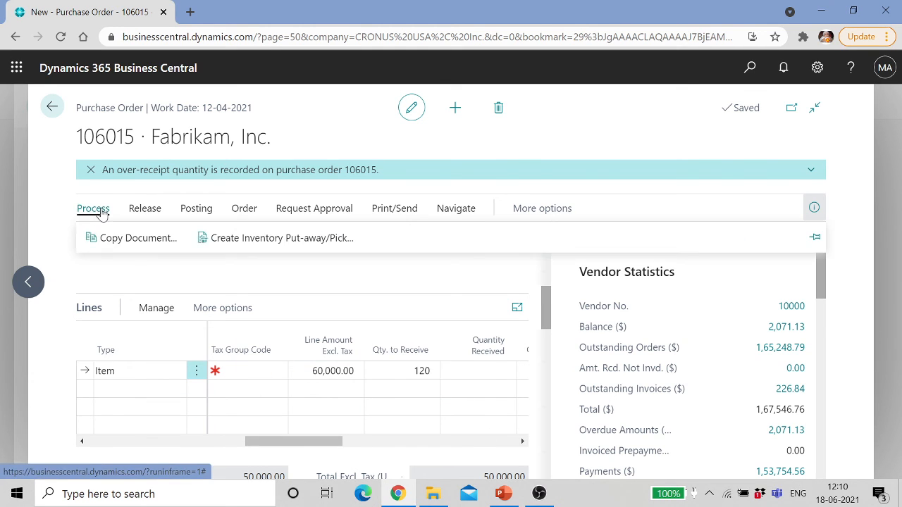
{"action": "left_click", "coordinate": [198, 210]}
{"action": "left_click", "coordinate": [115, 237]}
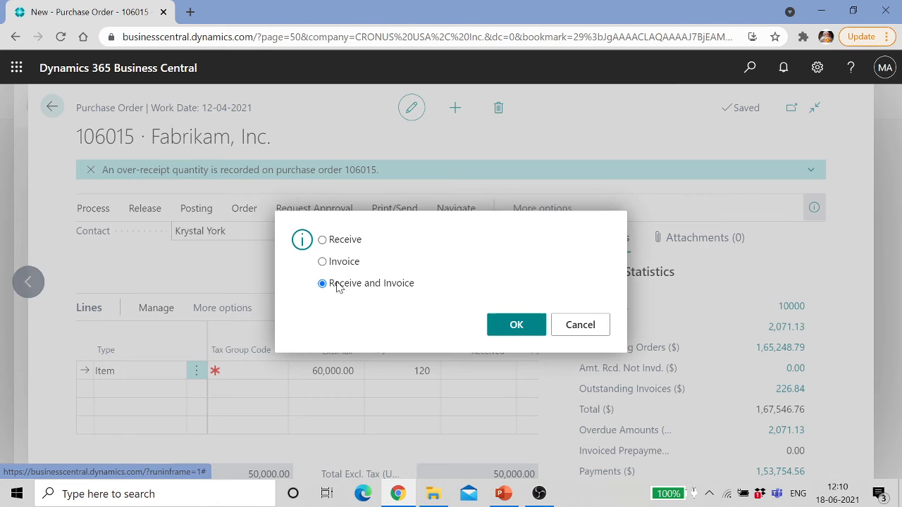
{"action": "left_click", "coordinate": [497, 323]}
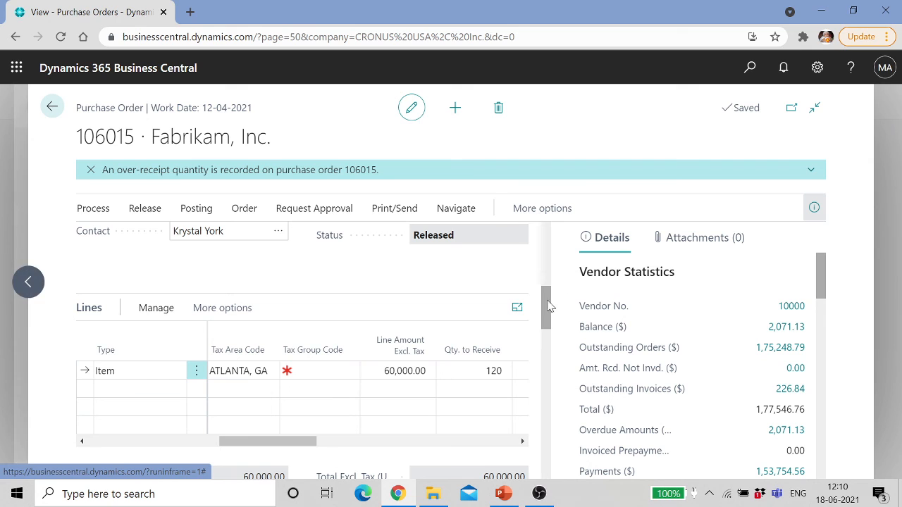
Step: Enter INV0008 as the order's Vendor Invoice No
{"action": "left_click_drag", "start_coordinate": [549, 303], "coordinate": [544, 259]}
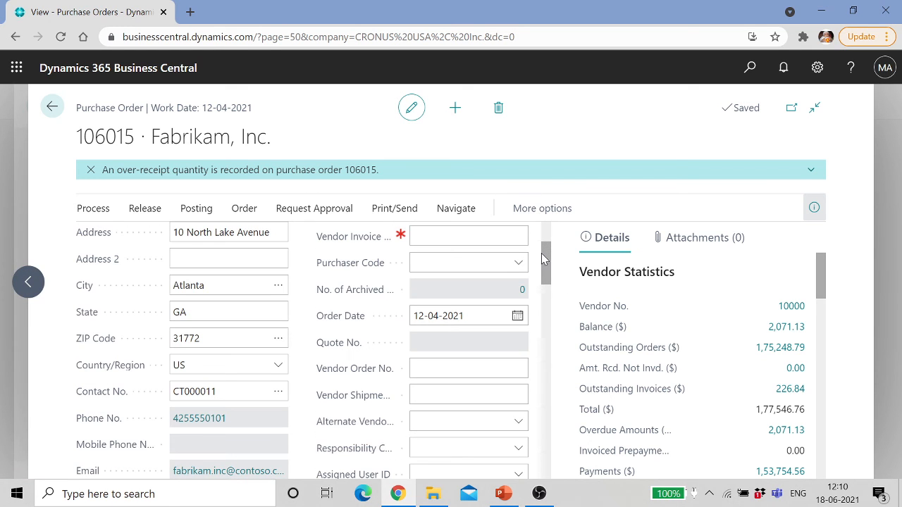
{"action": "left_click", "coordinate": [415, 237]}
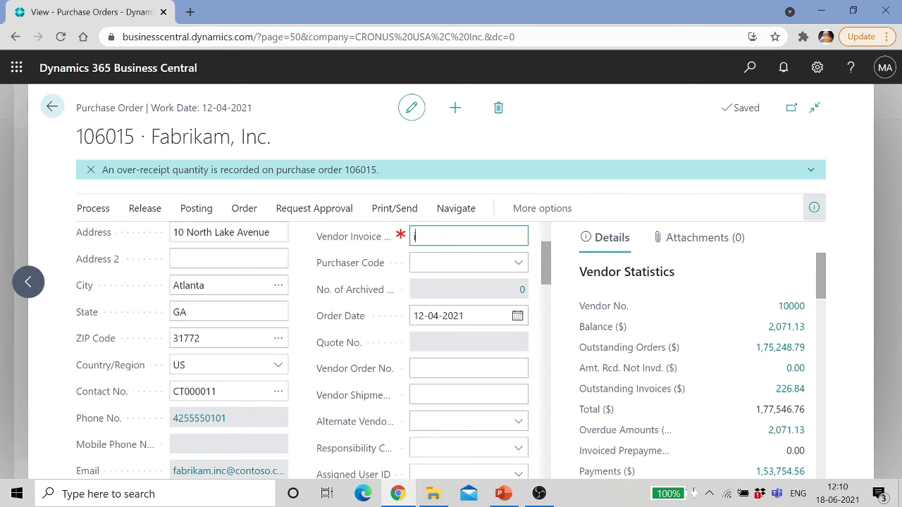
{"action": "type", "text": "inv0008"}
{"action": "key", "text": "Tab"}
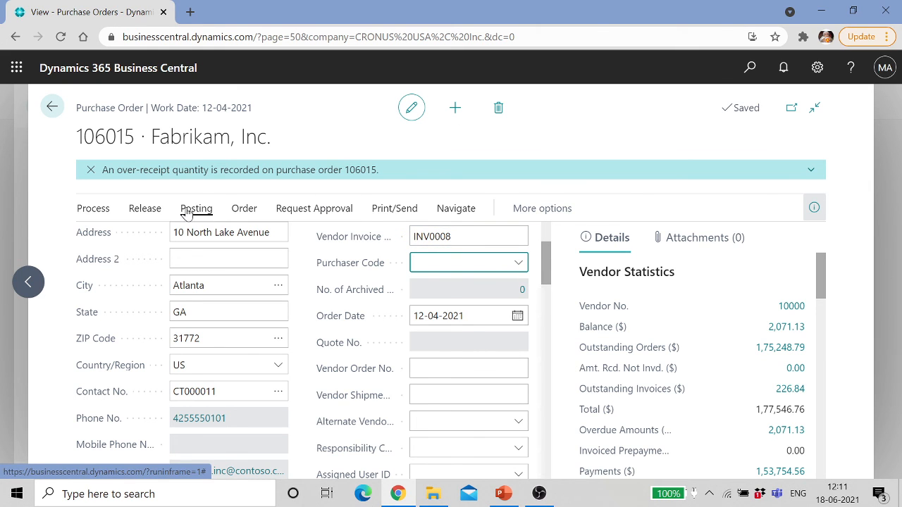
Step: Post the order again as Receive and Invoice, triggering the Tax Group Code error
{"action": "left_click", "coordinate": [188, 211]}
{"action": "left_click", "coordinate": [110, 242]}
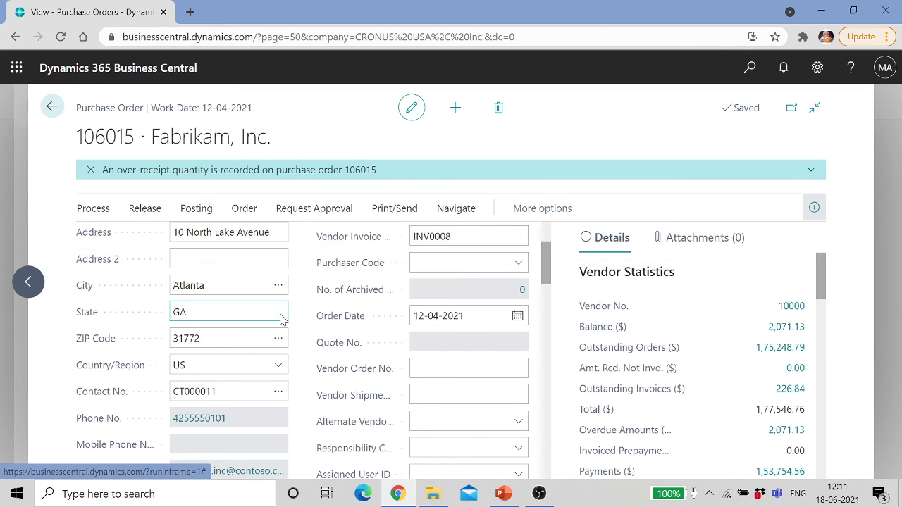
{"action": "left_click", "coordinate": [511, 325]}
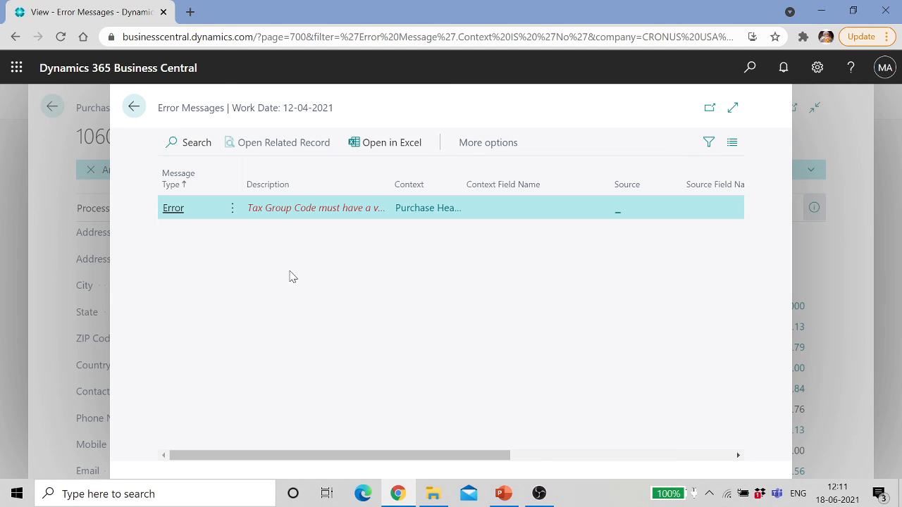
Step: Dismiss the Tax Group Code error and go back from order 106015 to Purchase Orders
{"action": "left_click", "coordinate": [133, 109]}
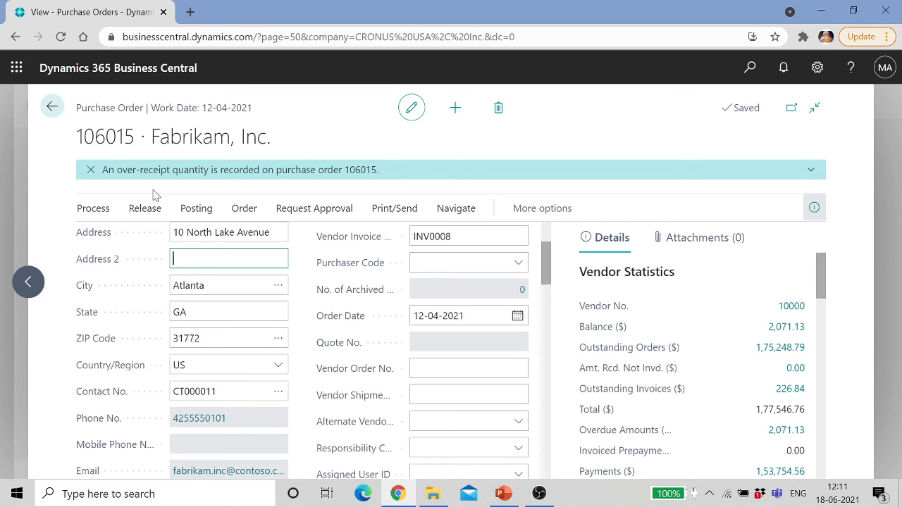
{"action": "left_click", "coordinate": [52, 107]}
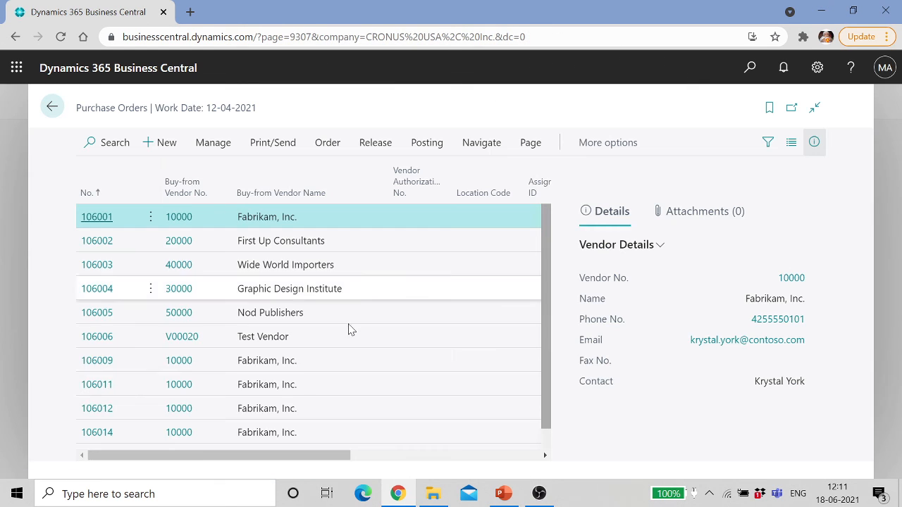
{"action": "left_click", "coordinate": [539, 494]}
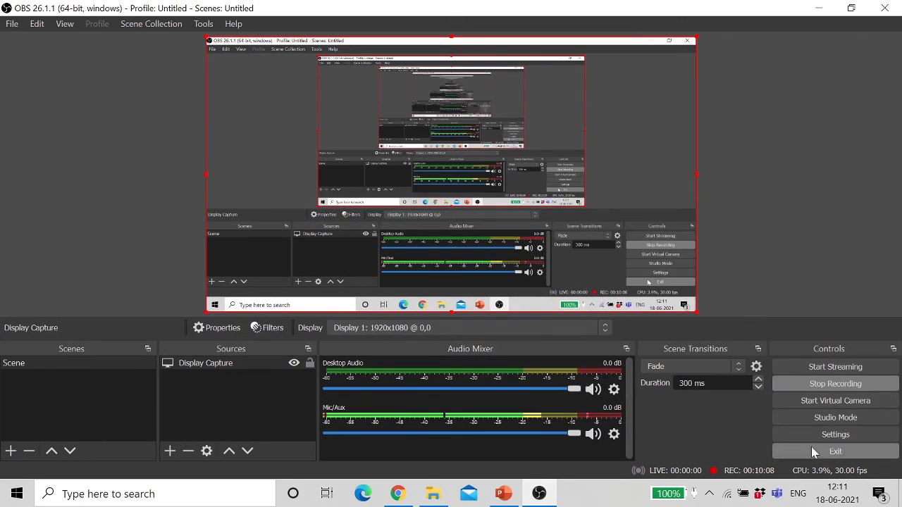